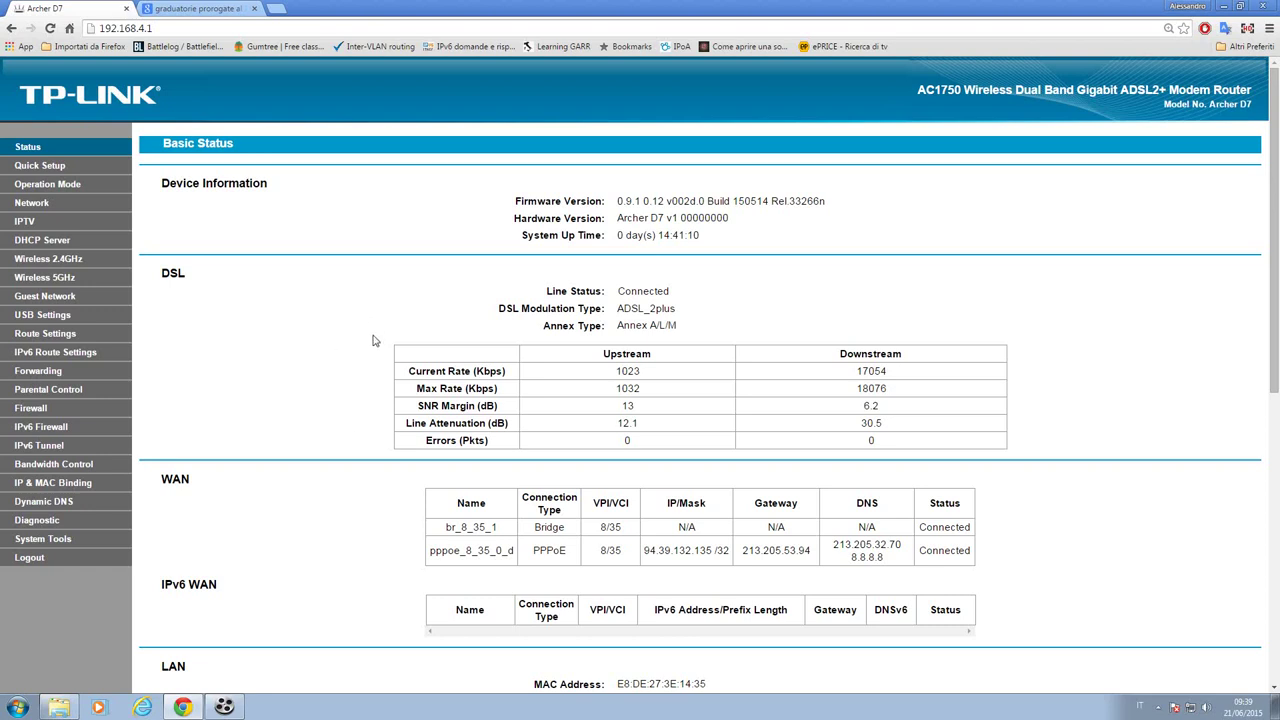
Compare the basic wireless settings of the 2.4 GHz and 5 GHz bands, returning to the 2.4 GHz page.
left_click(40, 259)
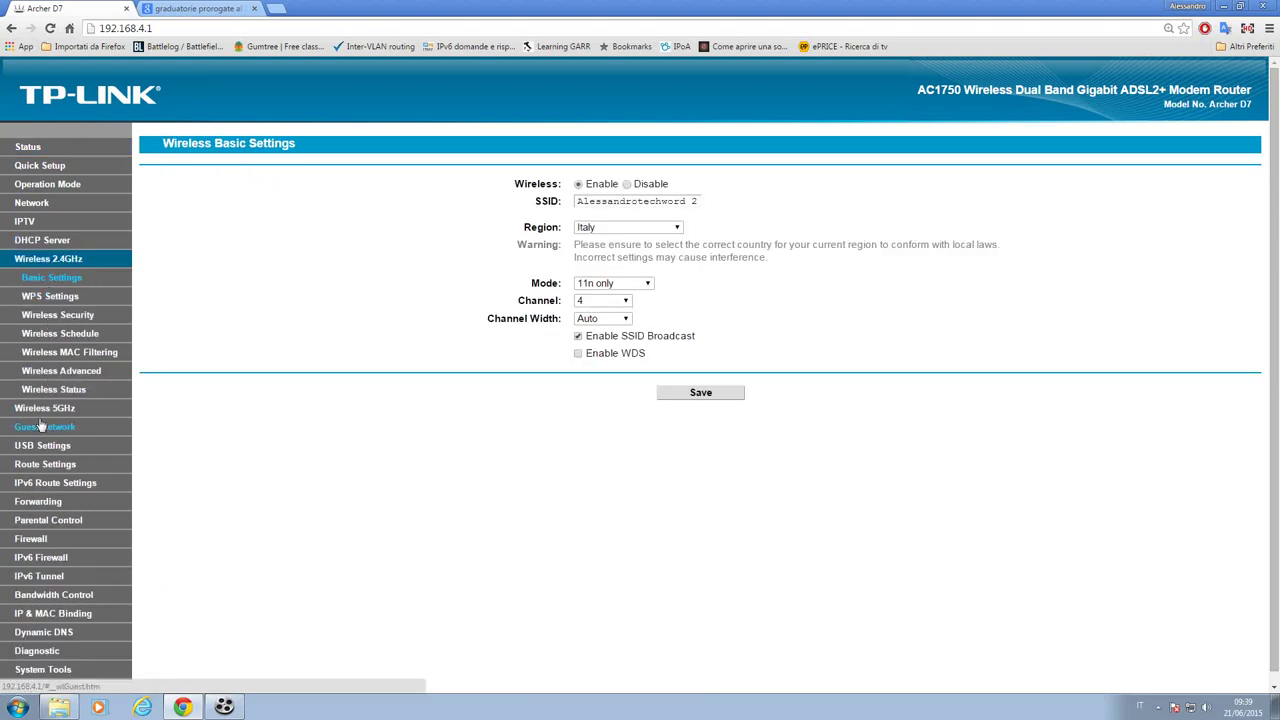
left_click(45, 409)
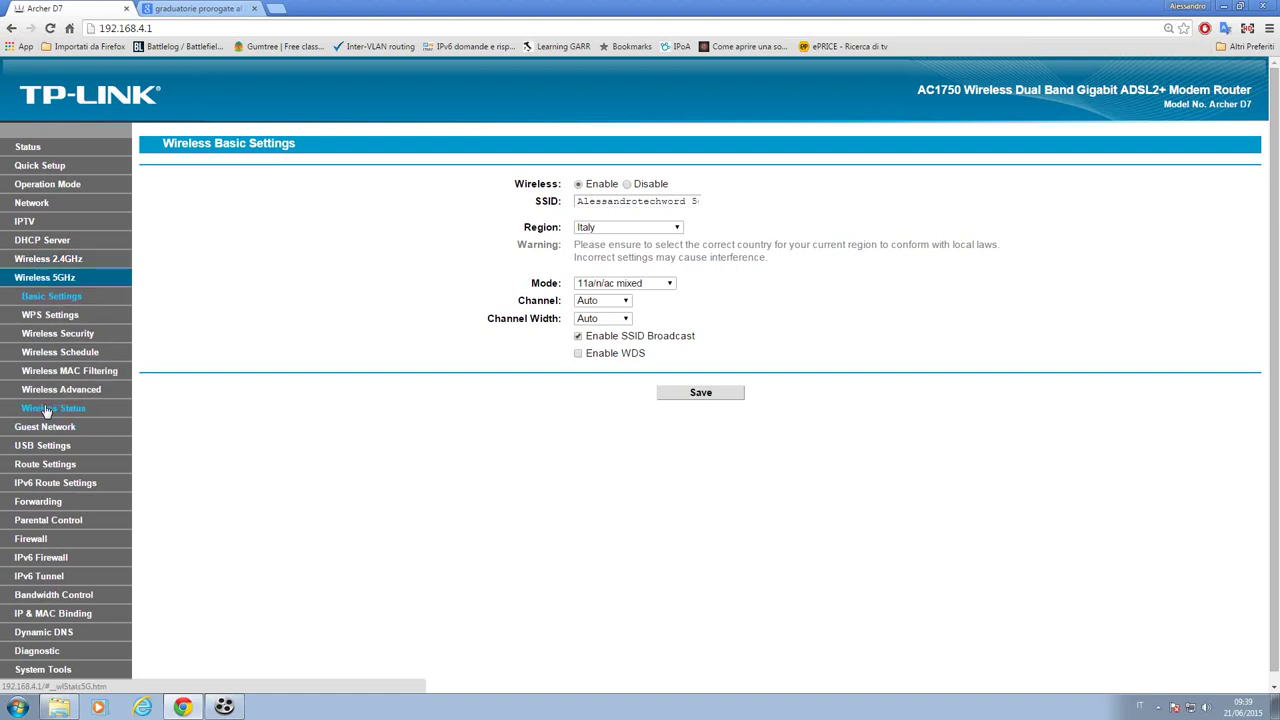
left_click(72, 259)
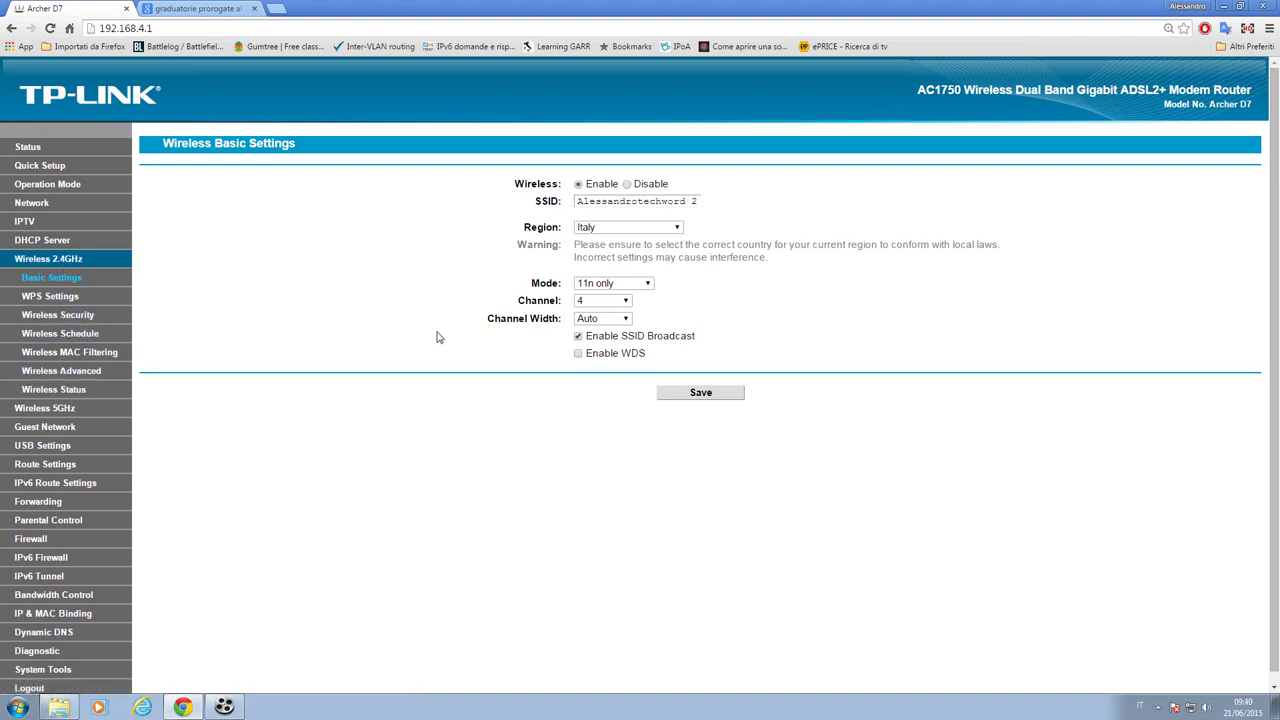
Try 11bgn mixed as the 2.4 GHz wireless mode and change it to 11g only.
left_click(612, 283)
left_click(618, 349)
left_click(601, 288)
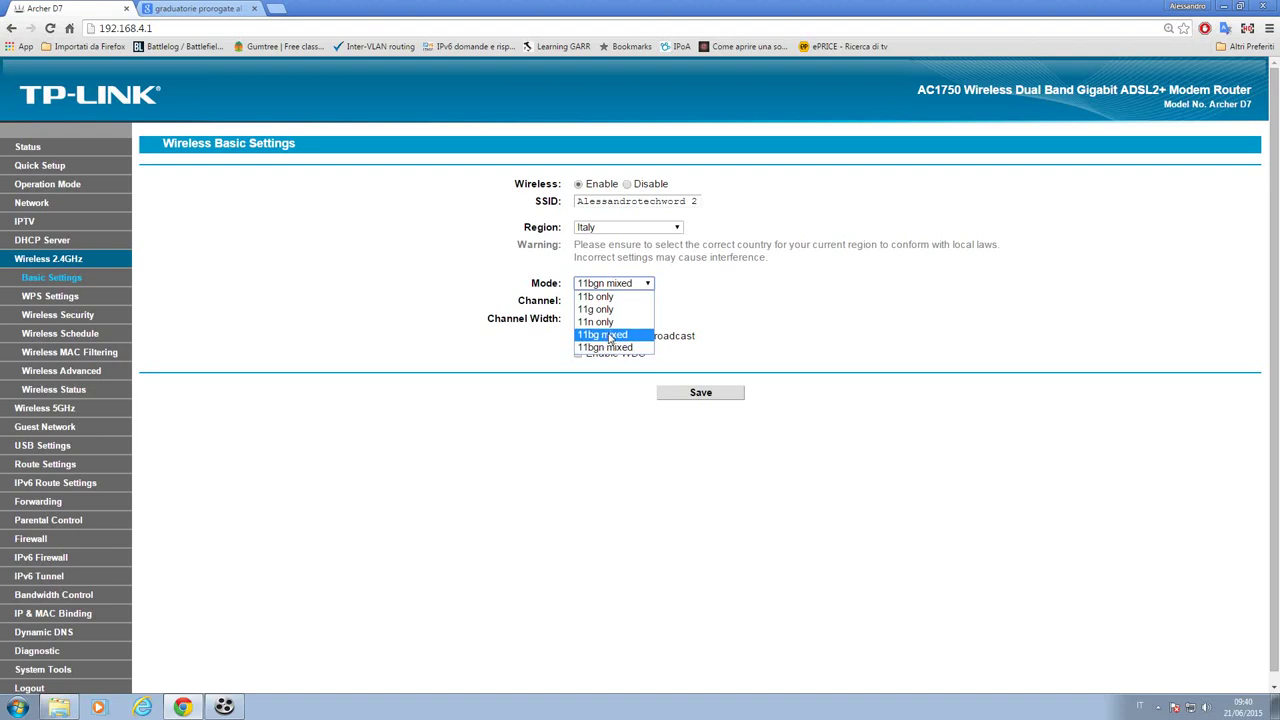
left_click(610, 309)
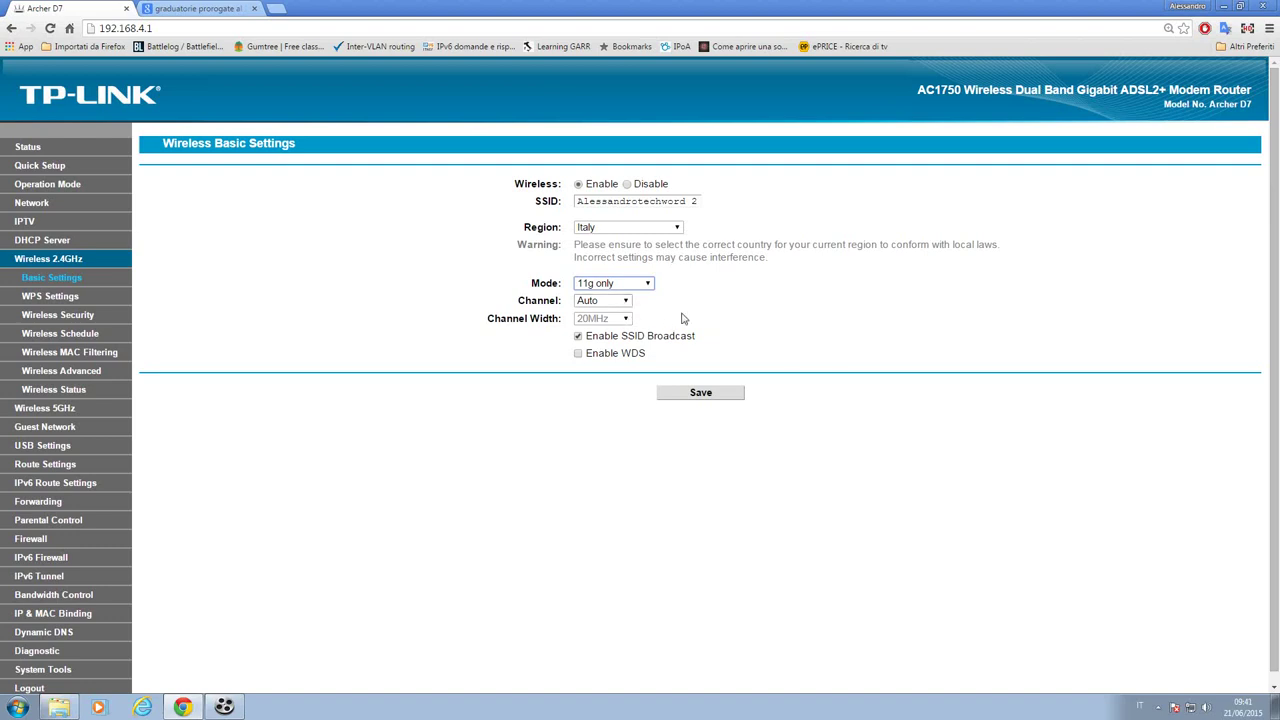
Set the 2.4 GHz mode to 11n only with Auto channel width, and view the selectable channels.
left_click(630, 283)
left_click(627, 318)
left_click(627, 318)
left_click(598, 331)
left_click(621, 302)
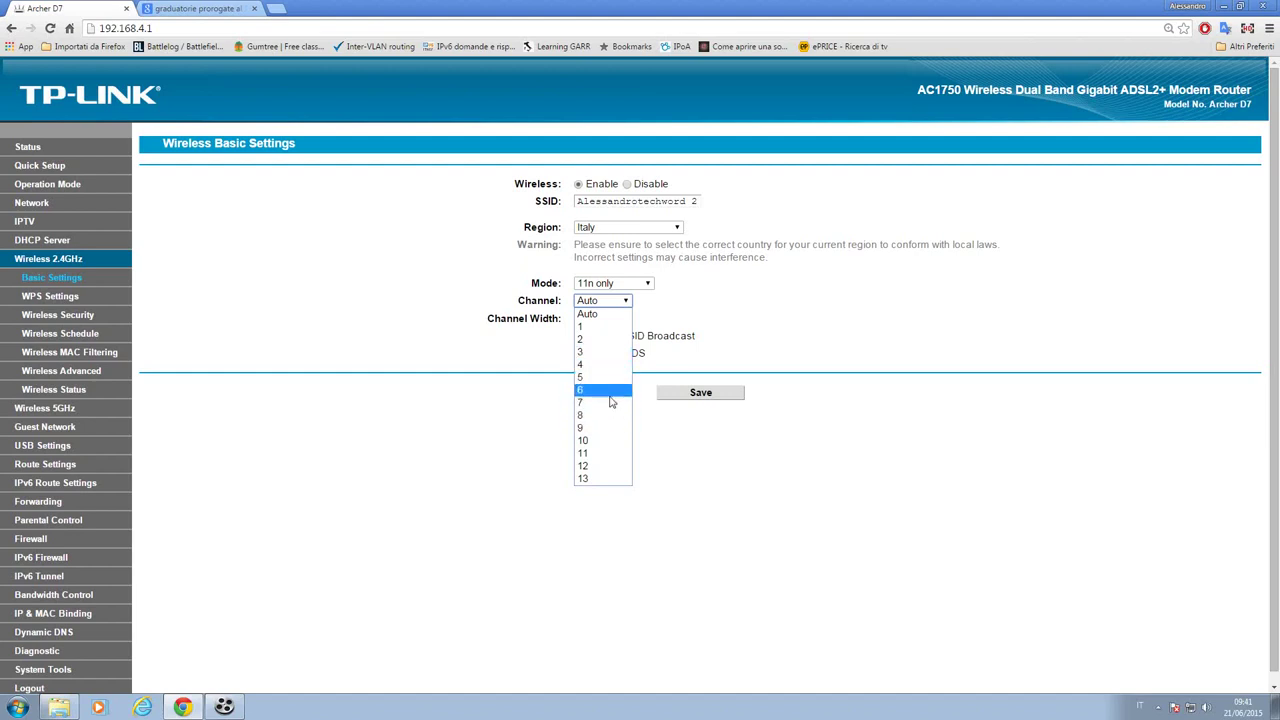
left_click(736, 378)
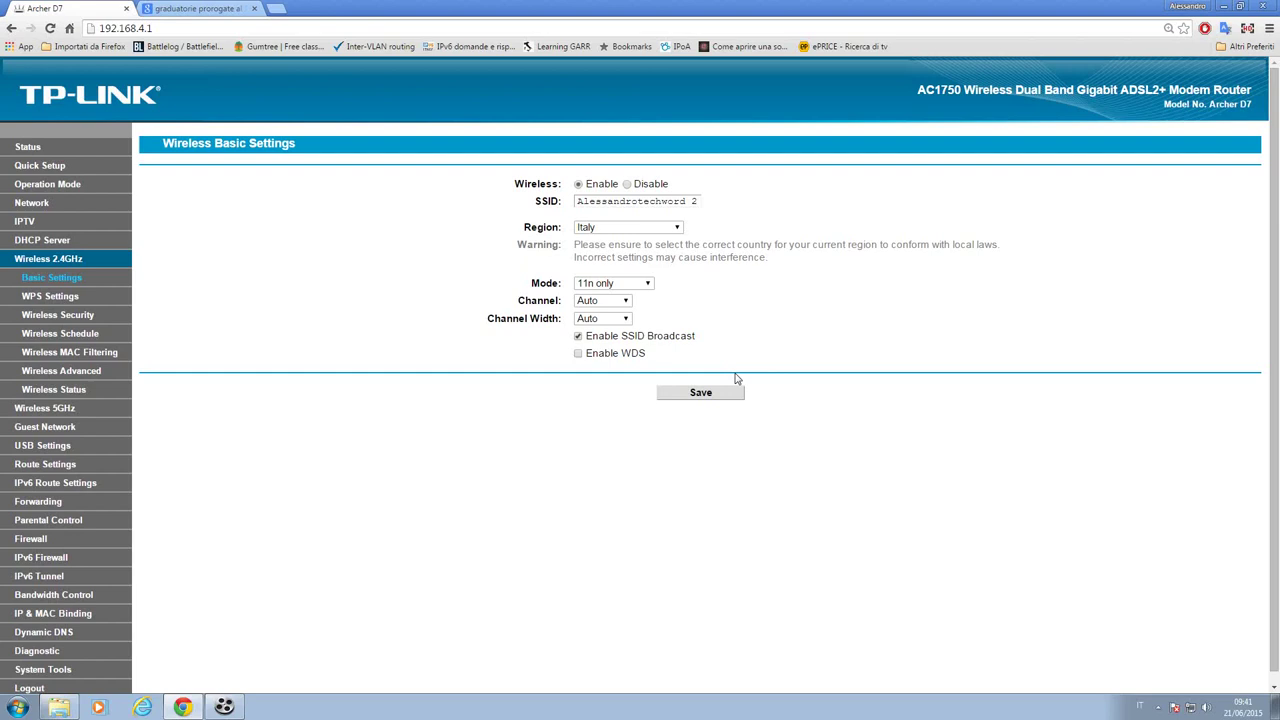
Set the 2.4 GHz channel width to 20MHZ and the channel to 6.
left_click(596, 318)
left_click(596, 346)
left_click(599, 304)
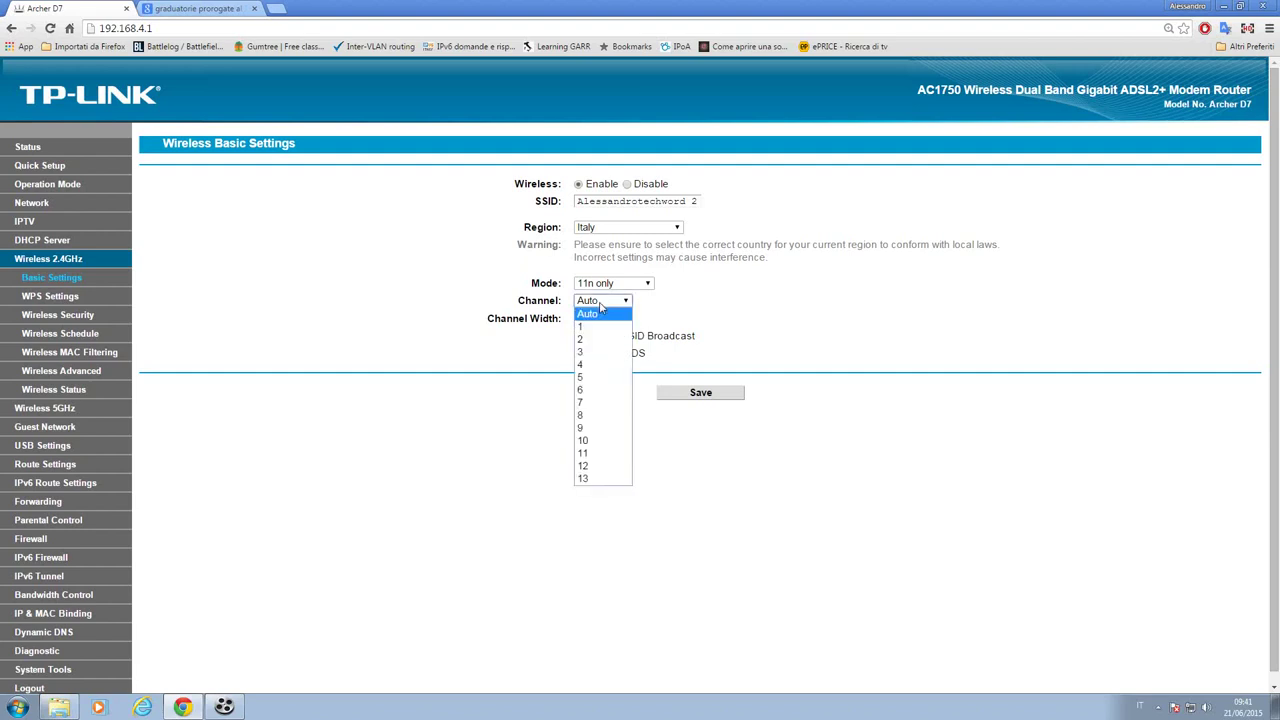
left_click(596, 389)
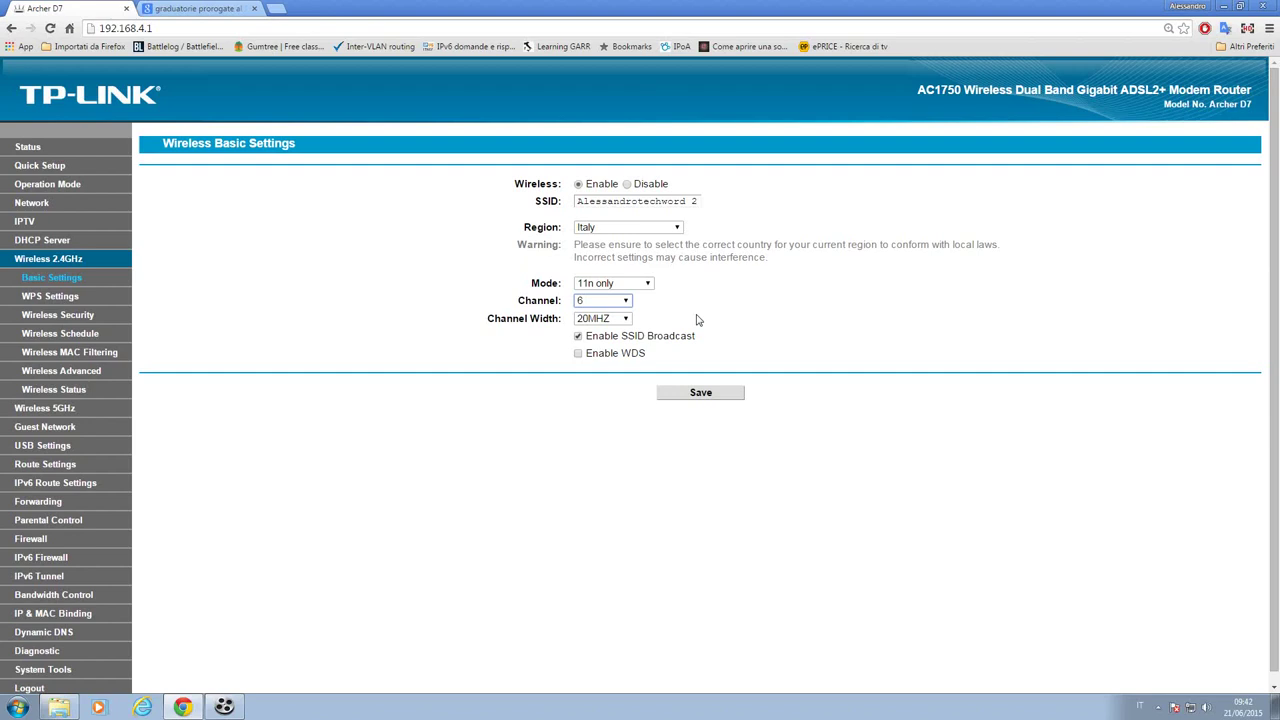
Switch the 2.4 GHz mode to 11g only and set the channel to 8.
left_click(611, 284)
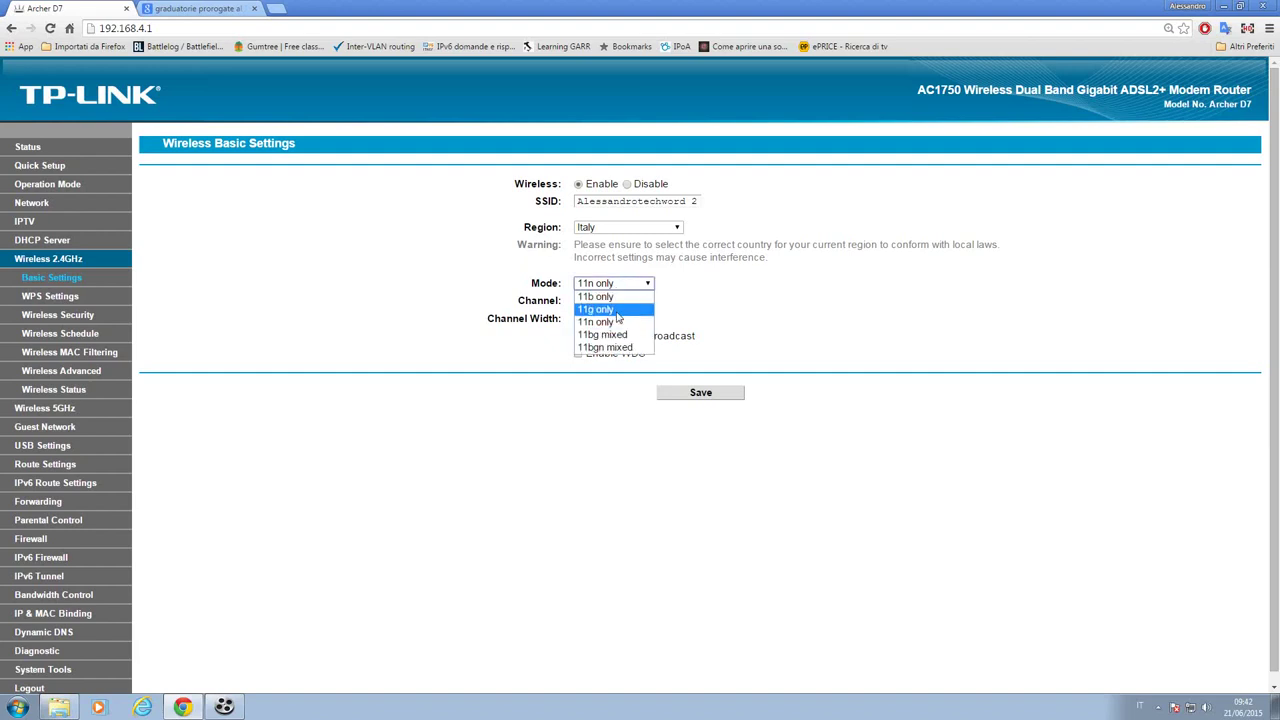
left_click(600, 309)
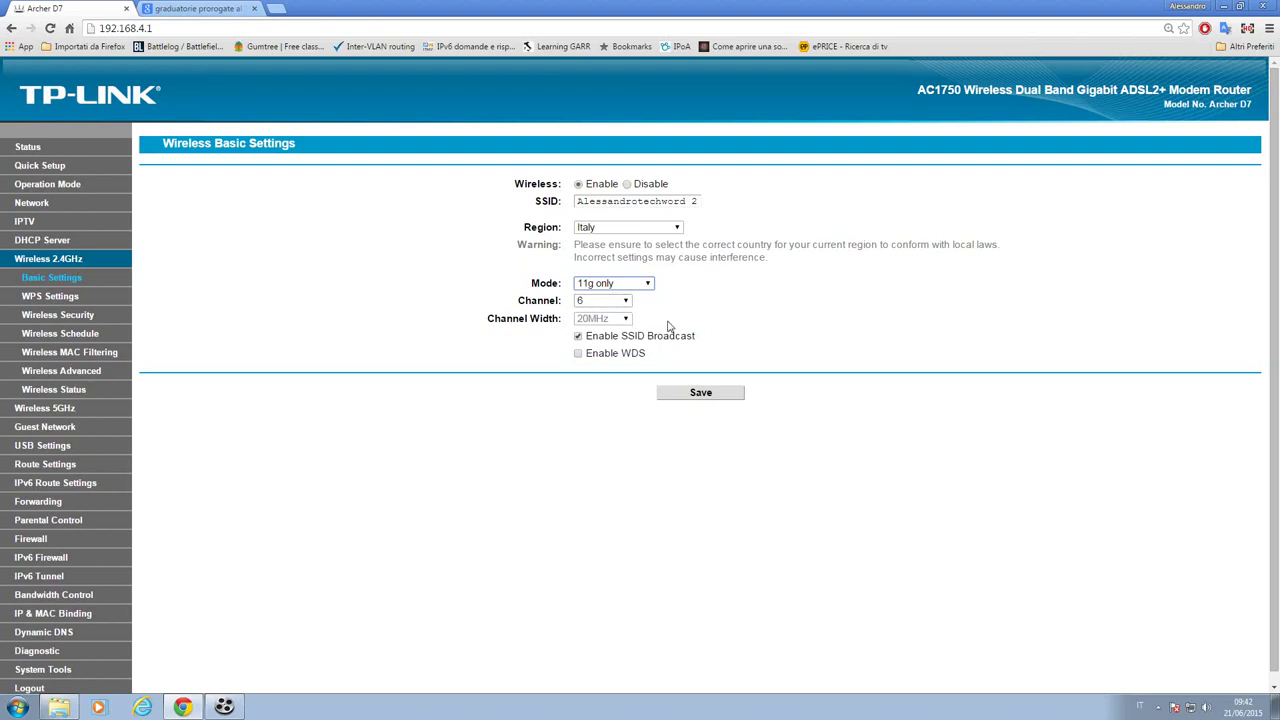
left_click(618, 301)
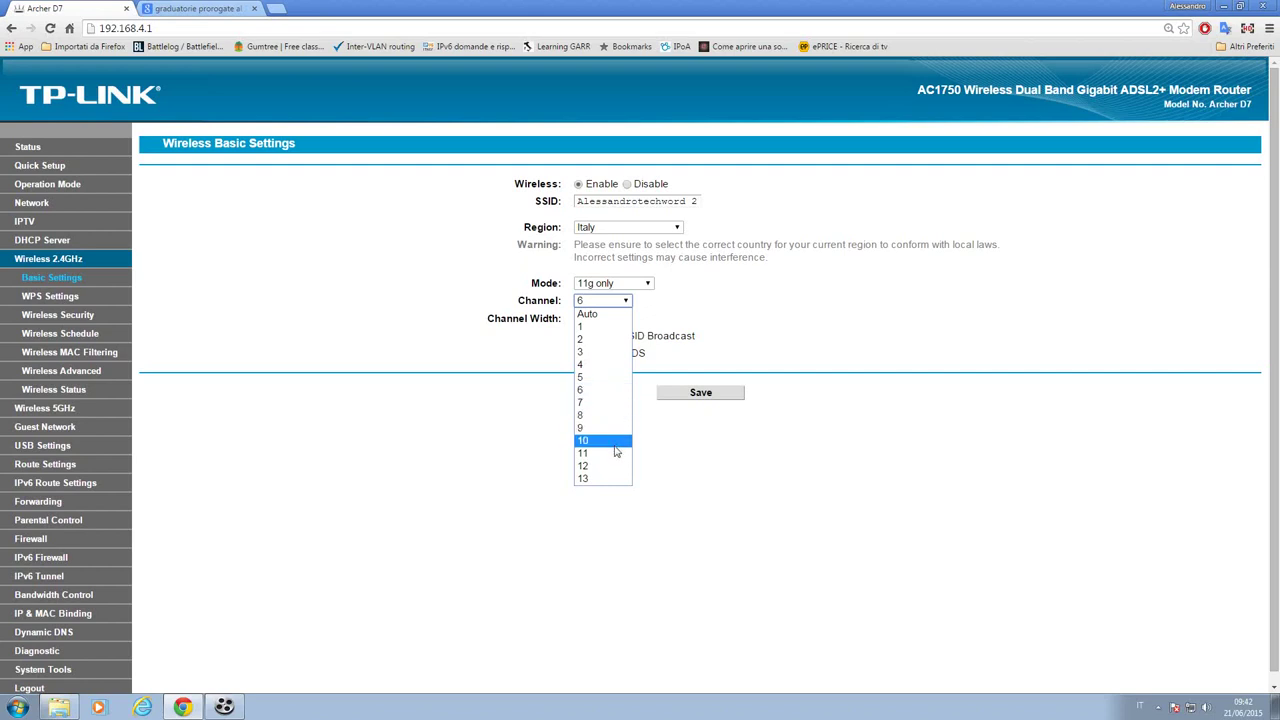
left_click(603, 285)
left_click(603, 285)
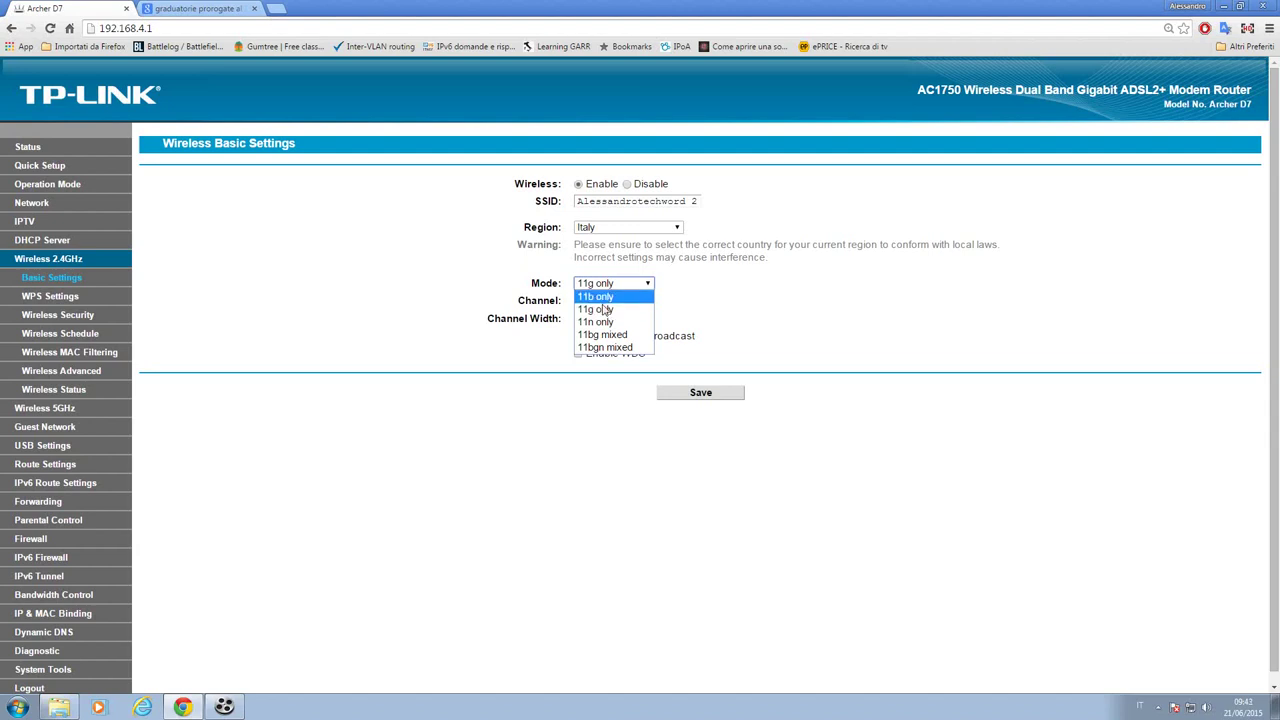
left_click(604, 308)
left_click(604, 303)
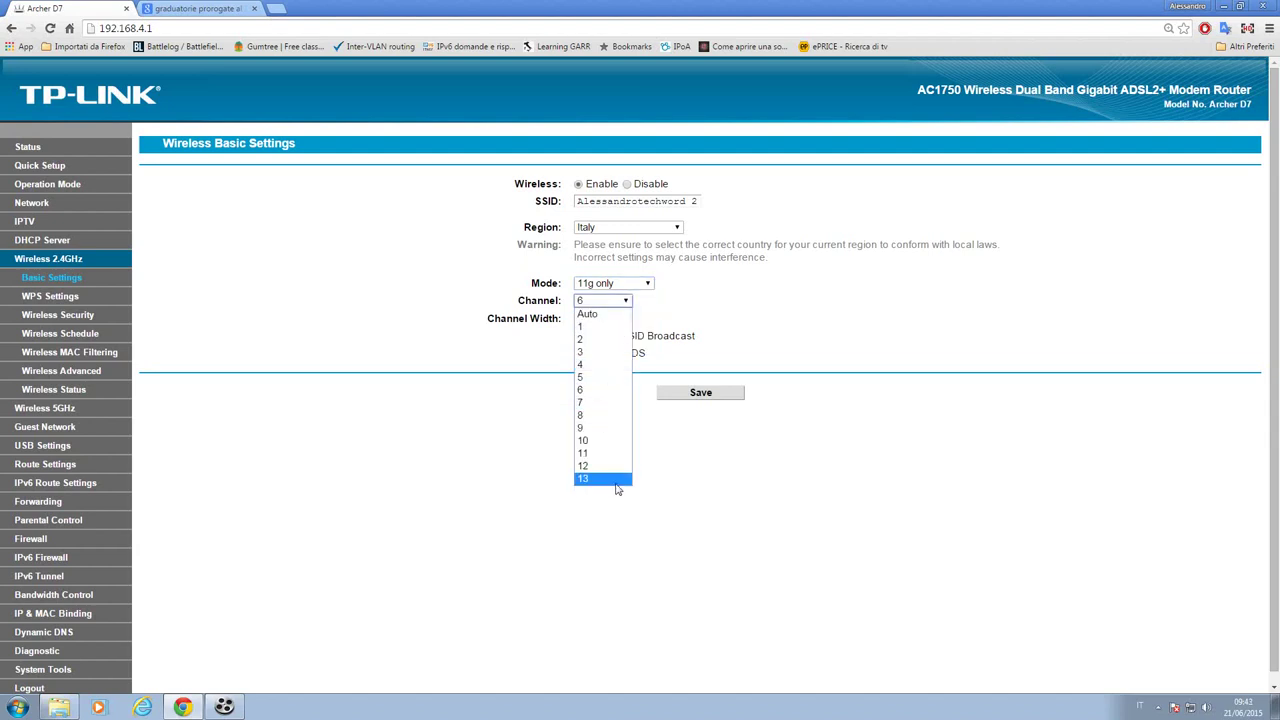
left_click(600, 415)
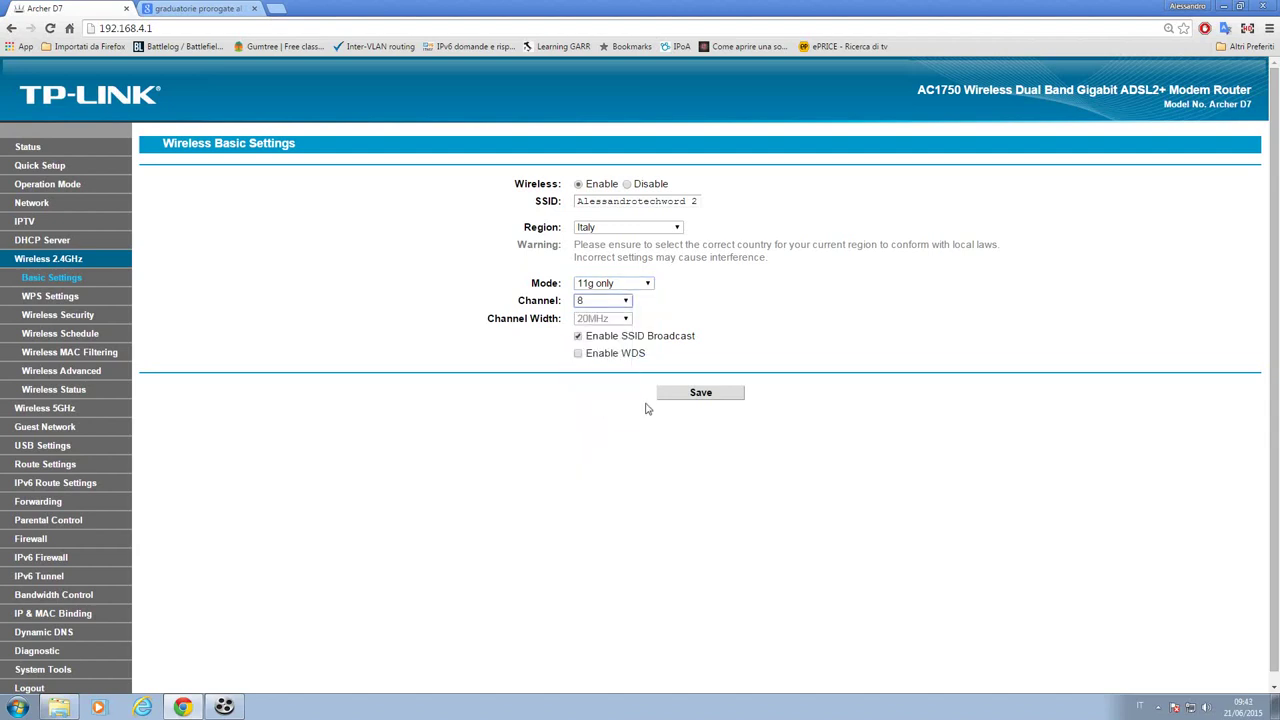
Review the available channel and mode options for the 2.4 GHz network without changing them.
left_click(607, 305)
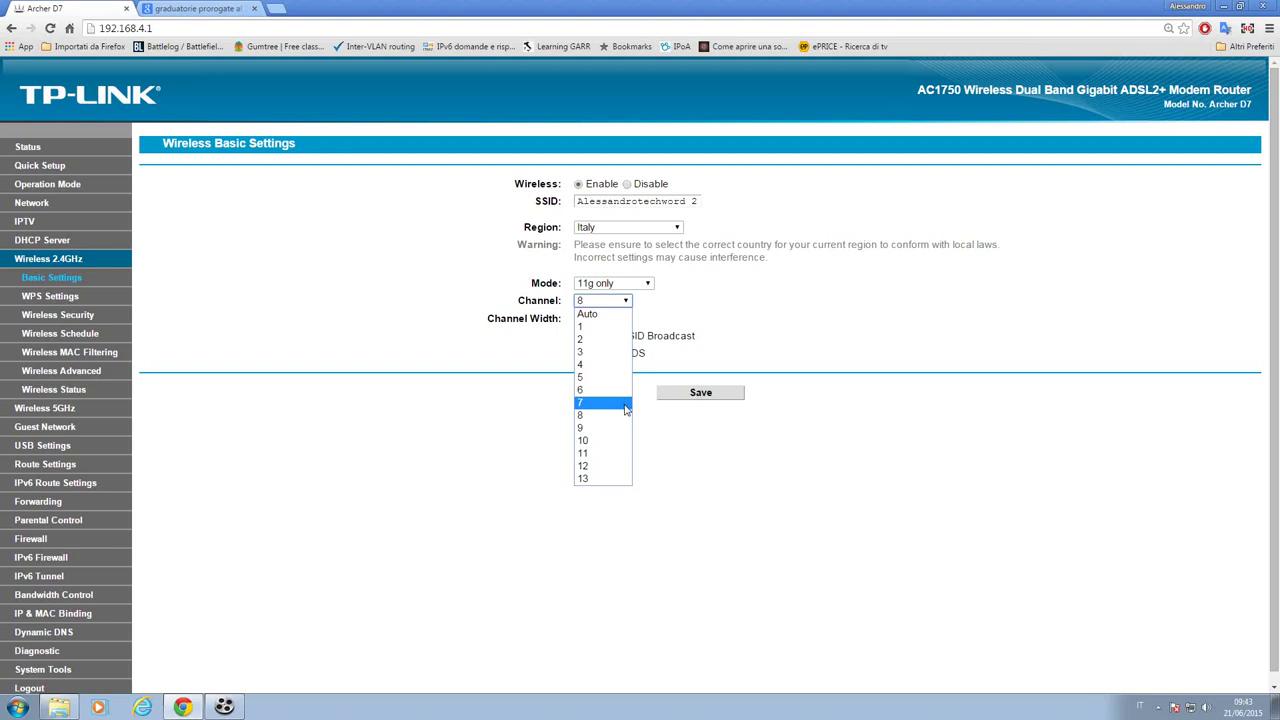
left_click(706, 337)
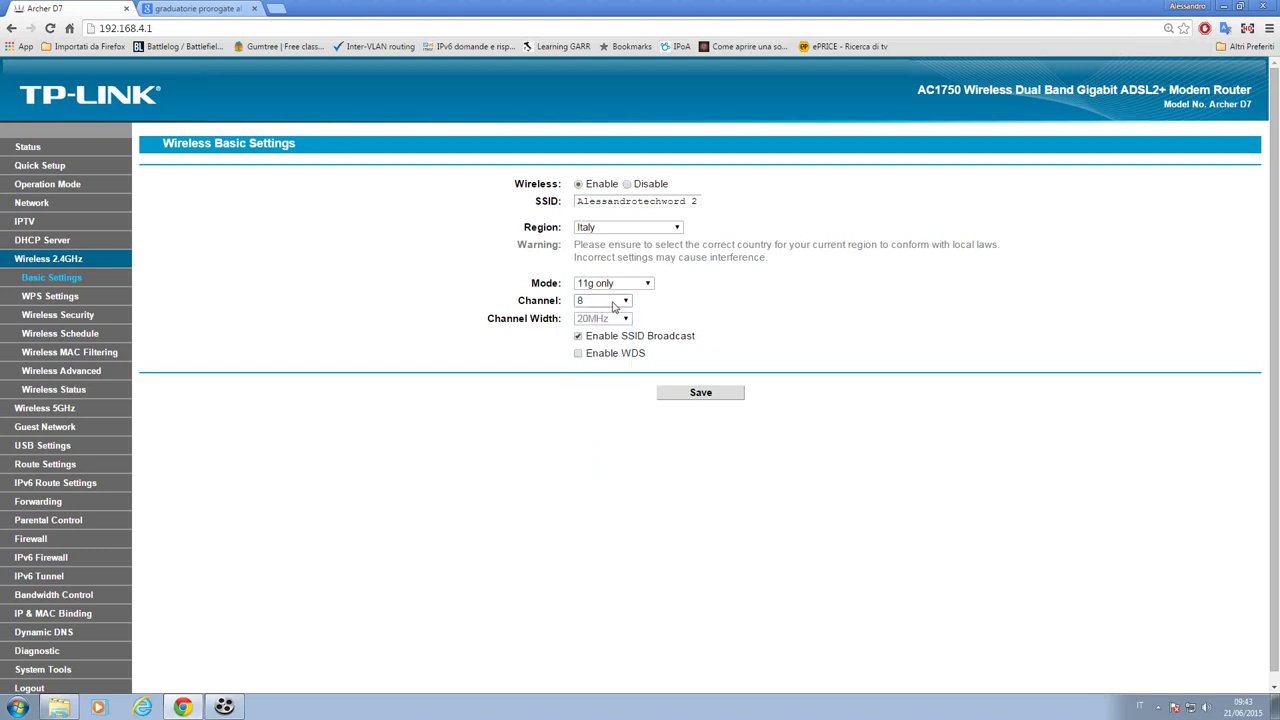
left_click(614, 304)
left_click(607, 286)
left_click(607, 283)
left_click(605, 300)
left_click(713, 369)
Set the 2.4 GHz mode back to 11n only and the channel width to Auto.
left_click(647, 284)
left_click(620, 322)
left_click(614, 283)
left_click(620, 321)
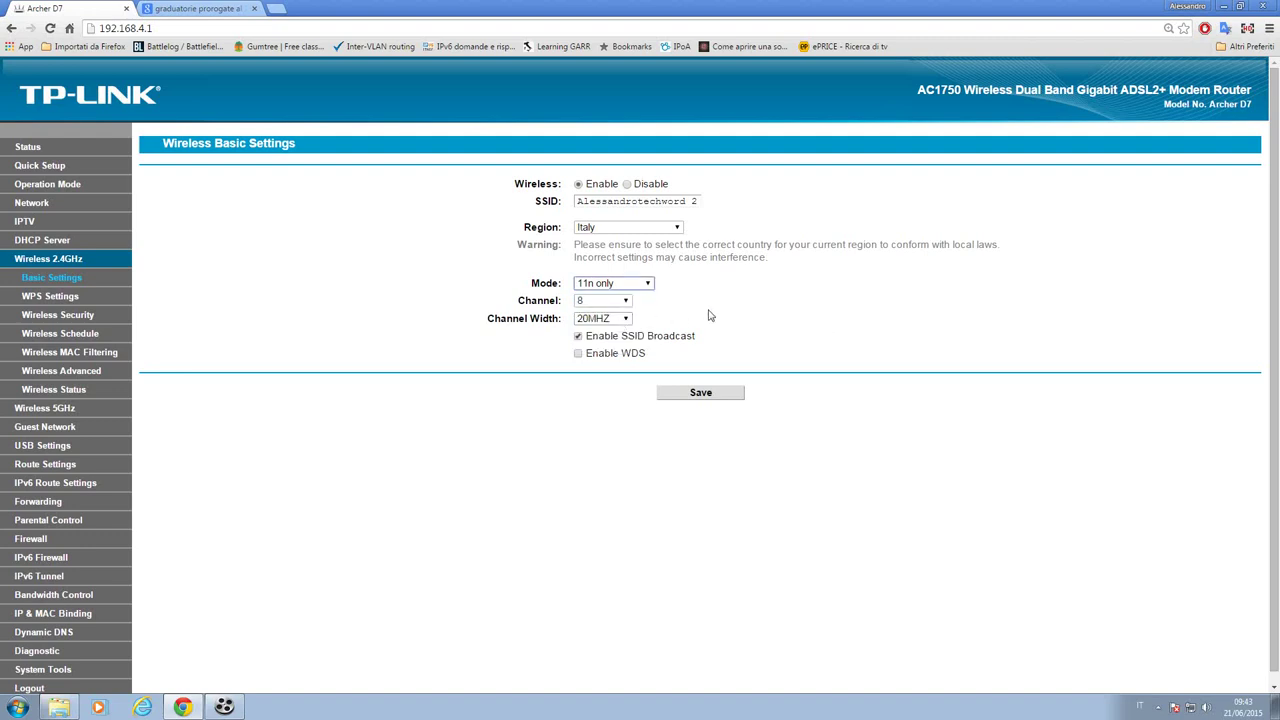
left_click(603, 318)
left_click(590, 330)
Set the 2.4 GHz channel to Auto and look through the individual channel numbers.
left_click(616, 285)
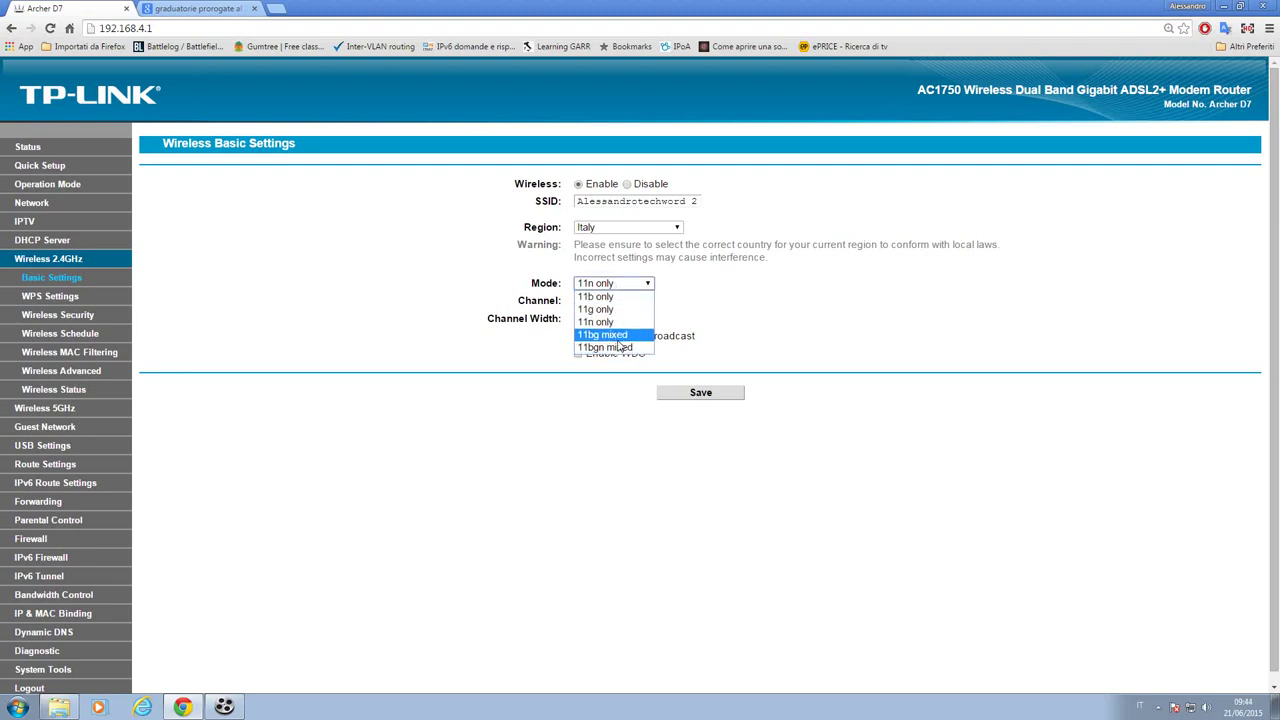
left_click(668, 309)
left_click(624, 302)
left_click(620, 316)
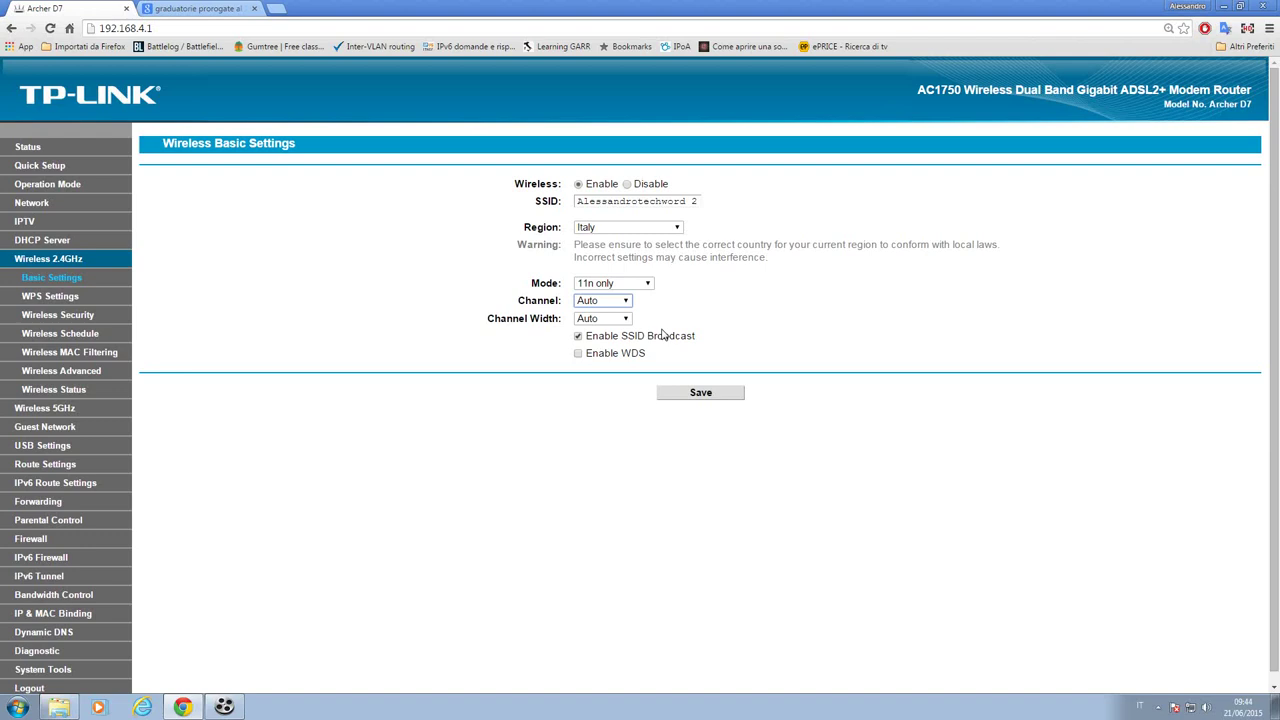
left_click(618, 301)
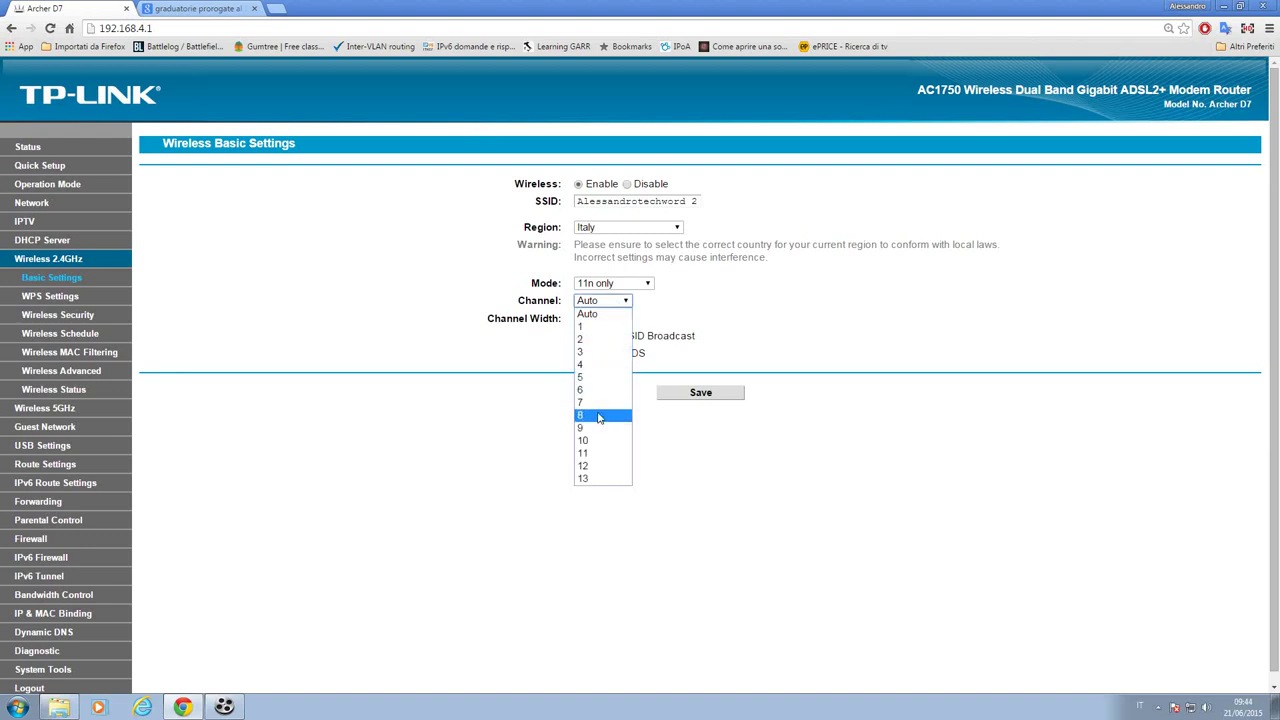
left_click(704, 342)
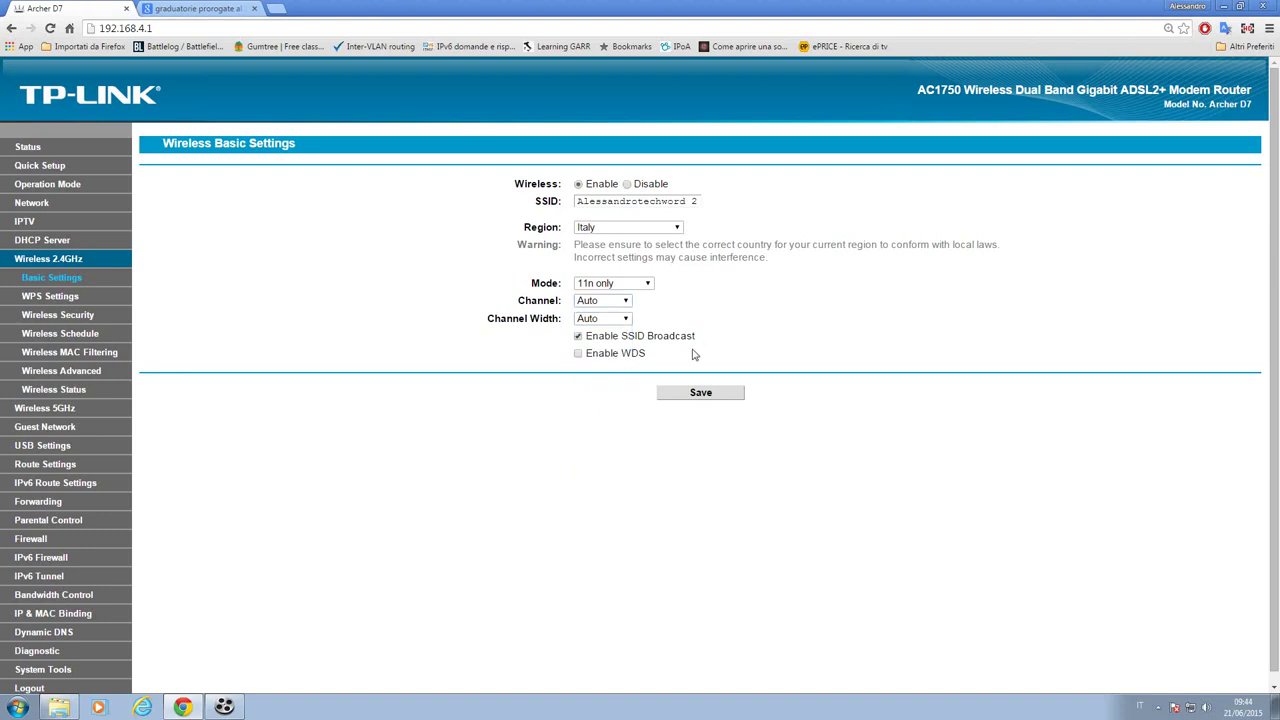
left_click(622, 301)
left_click(732, 310)
Set the 2.4 GHz channel width to 40MHZ and review the other width options.
left_click_drag(488, 318, 560, 327)
left_click(601, 318)
left_click(592, 352)
left_click(620, 320)
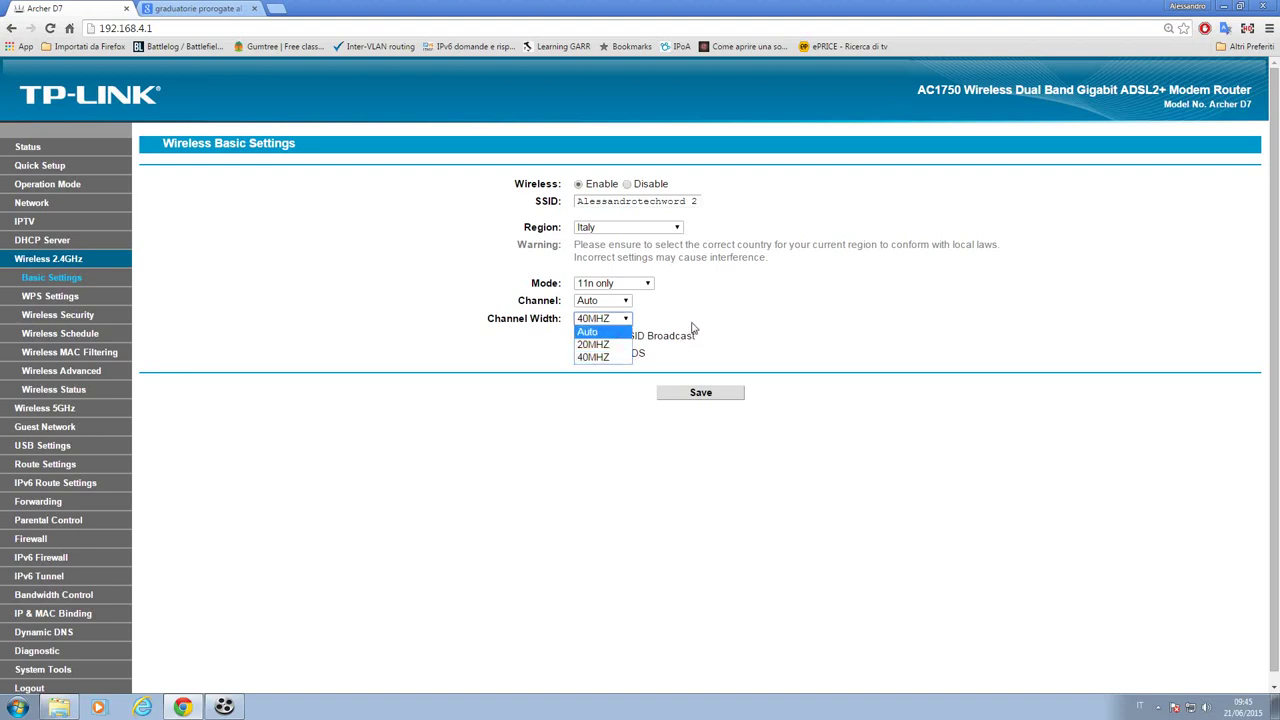
left_click(645, 328)
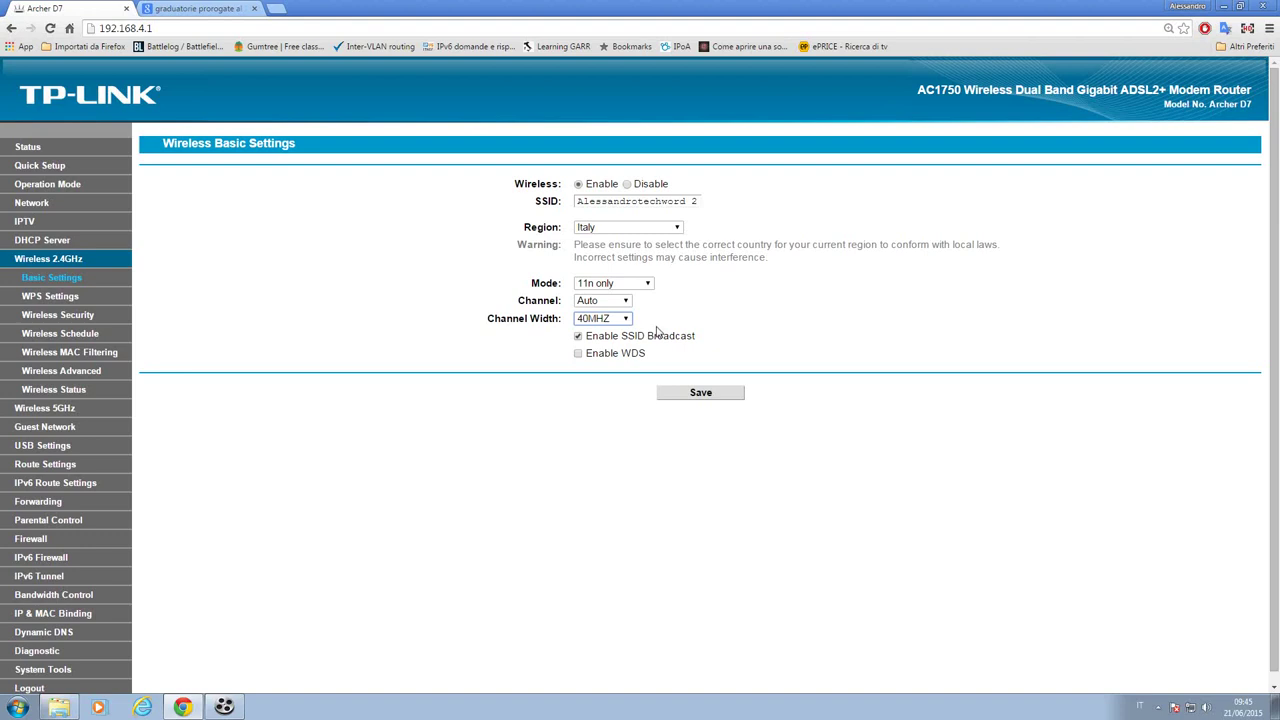
Set the 2.4 GHz channel width to 20MHZ and check the channel list, leaving the channel on Auto.
left_click(588, 320)
left_click(592, 346)
left_click(625, 303)
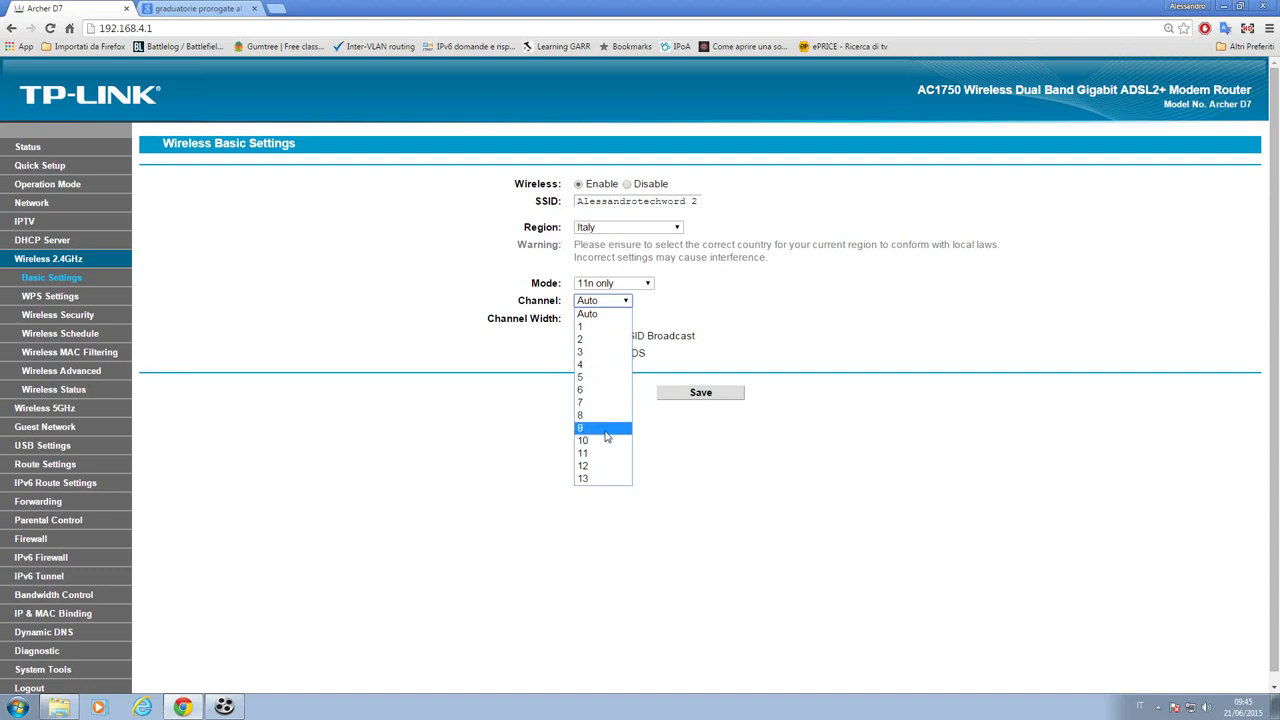
left_click(620, 318)
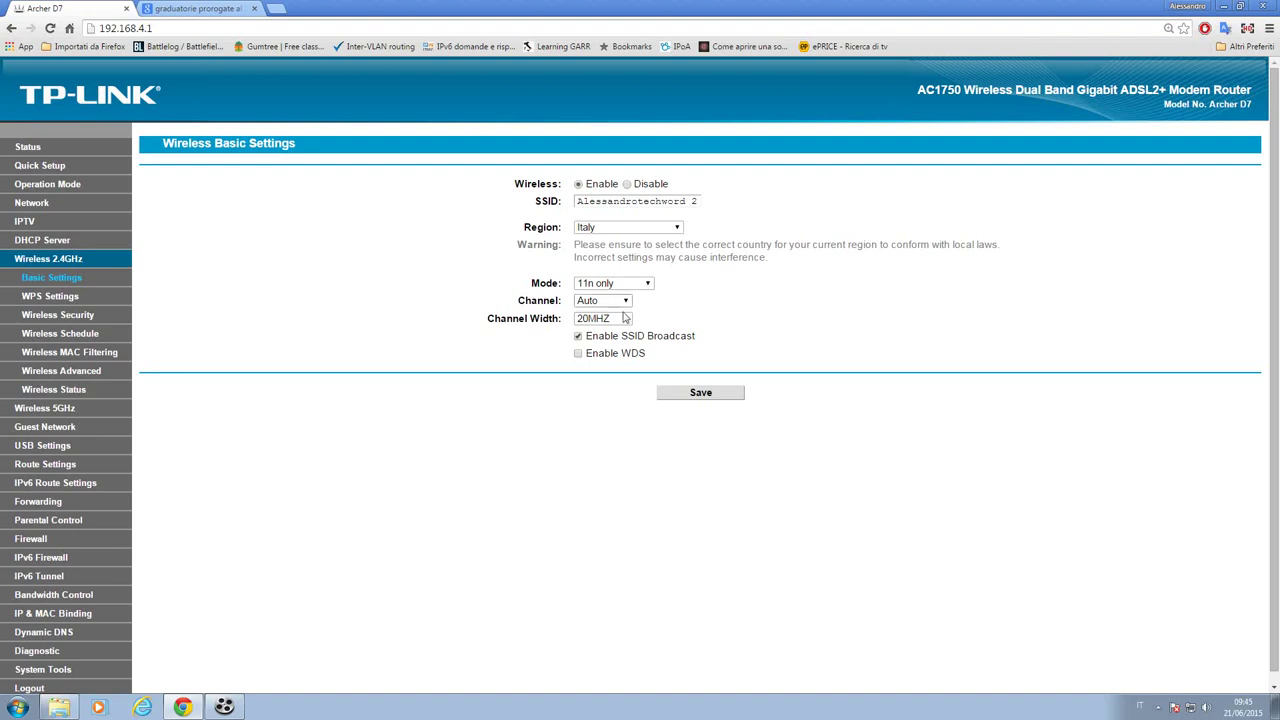
left_click(617, 320)
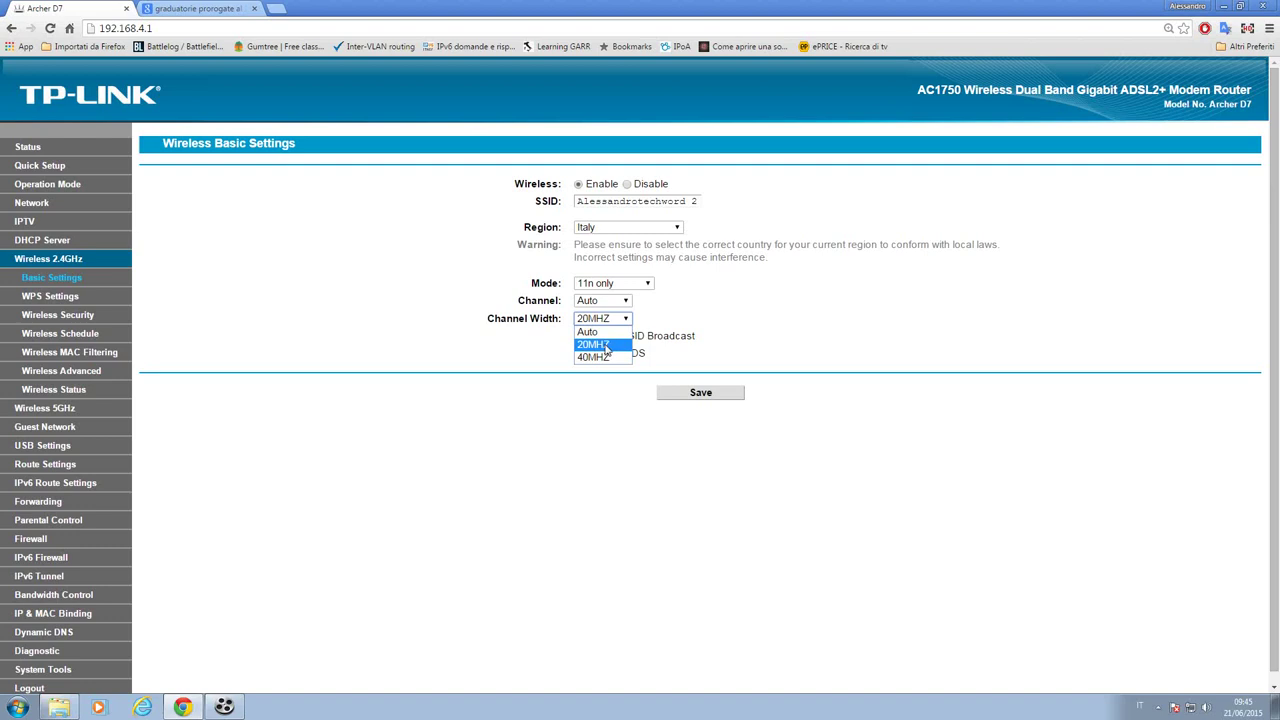
left_click(609, 346)
Change the 2.4 GHz channel width to 40MHZ and review the channel and mode options.
left_click(612, 320)
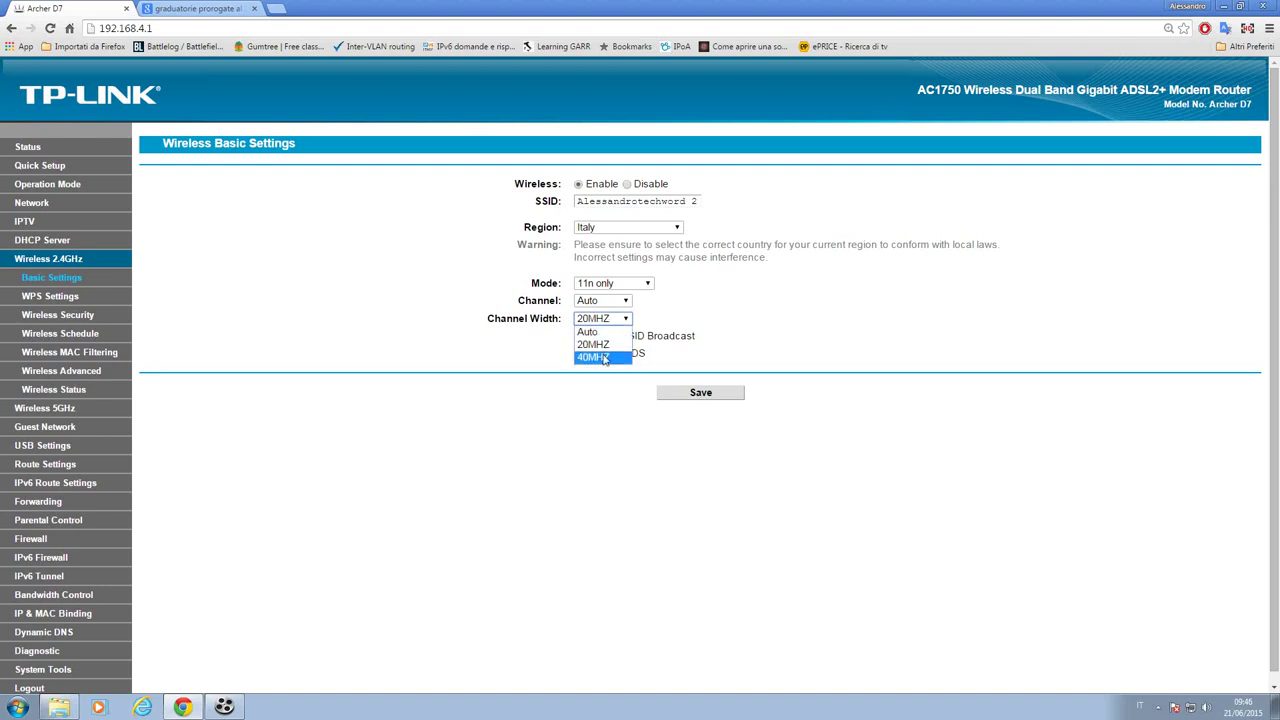
left_click(604, 358)
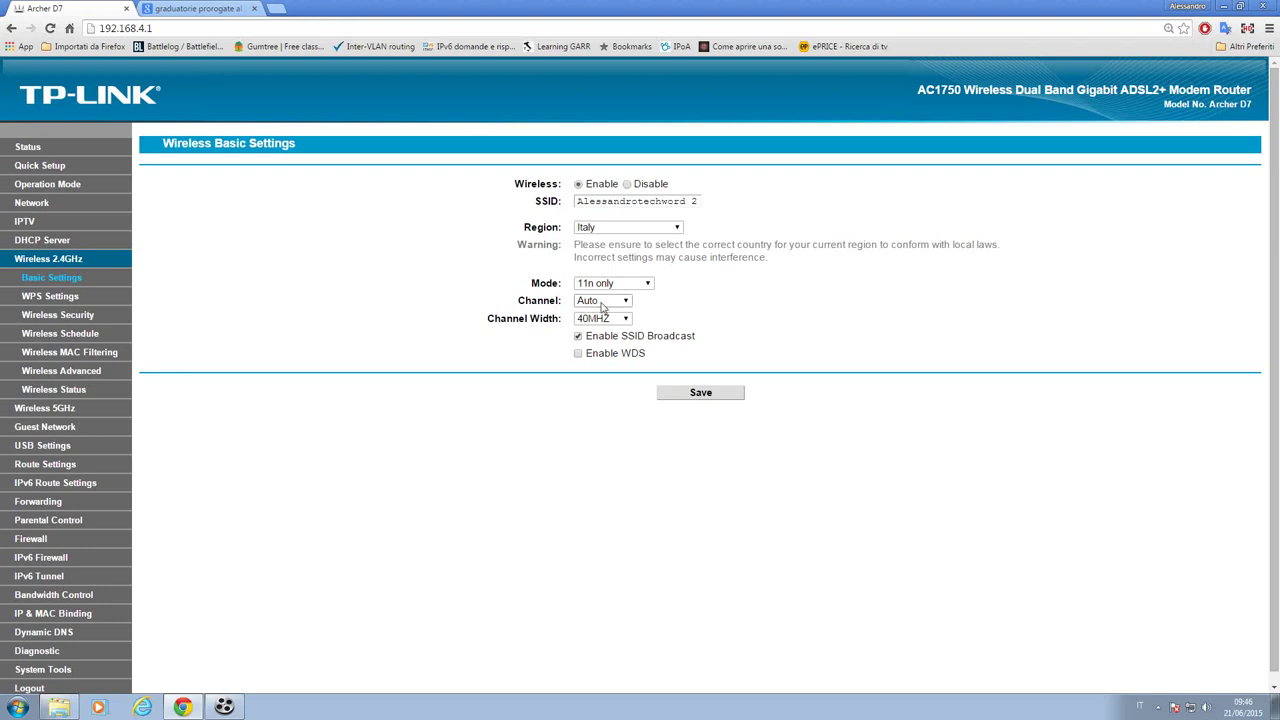
left_click(603, 308)
left_click(714, 314)
left_click(613, 283)
left_click(640, 317)
Open the 2.4 GHz wireless security settings and choose WPA2-PSK as the personal authentication type.
left_click(14, 318)
left_click(597, 298)
left_click(601, 329)
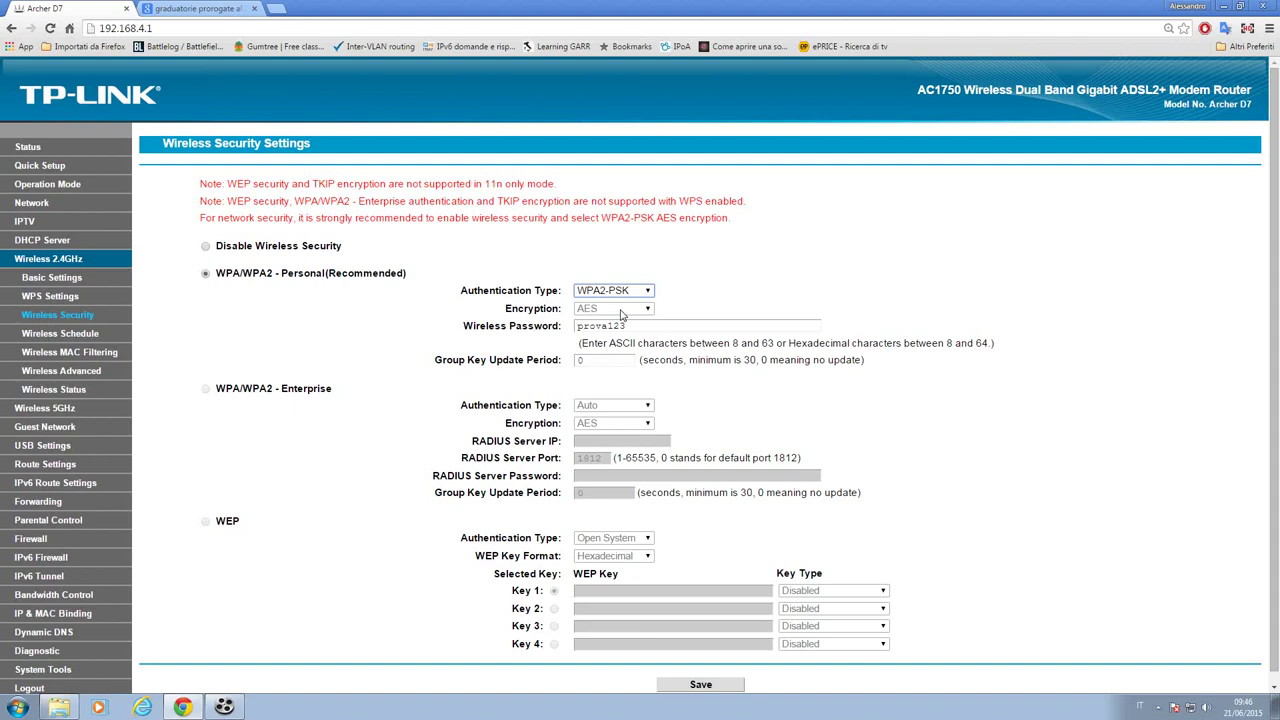
Return to the 2.4 GHz basic settings and check the wireless mode options.
left_click(40, 274)
left_click(588, 284)
left_click(594, 300)
left_click(197, 290)
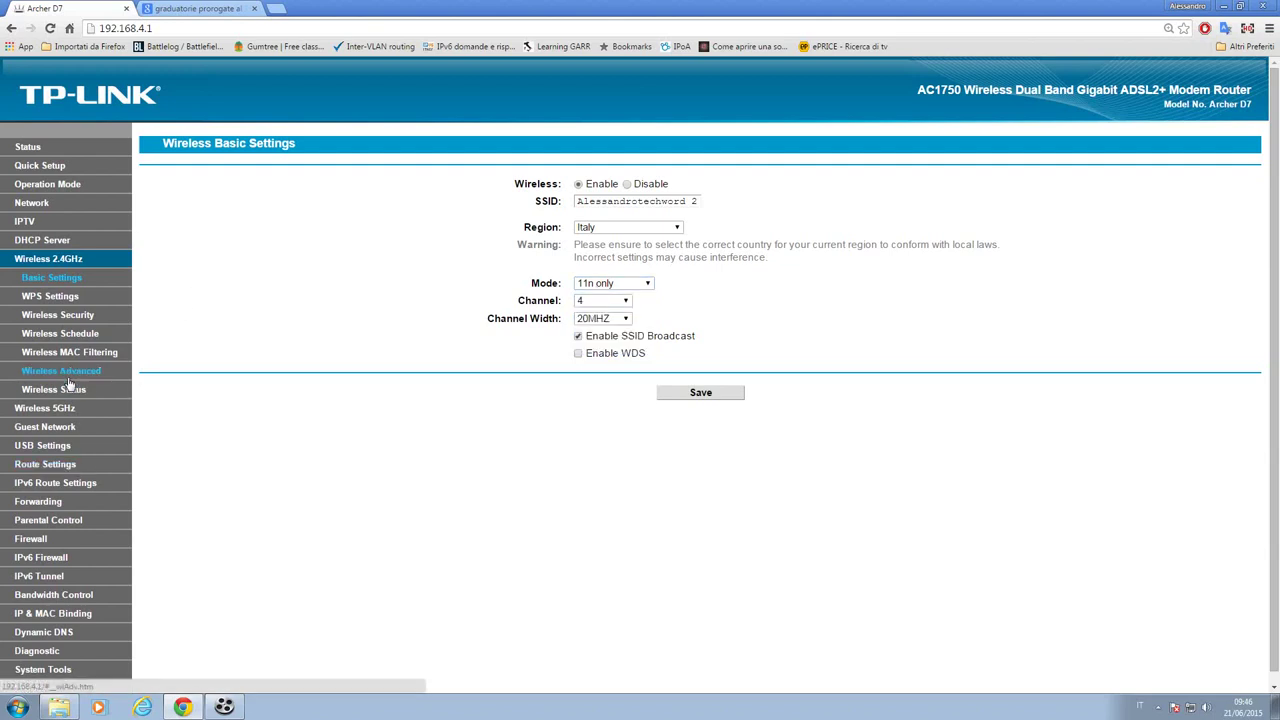
Open the 5 GHz basic settings and review the wireless mode options, keeping 11a/n/ac mixed selected.
left_click(52, 408)
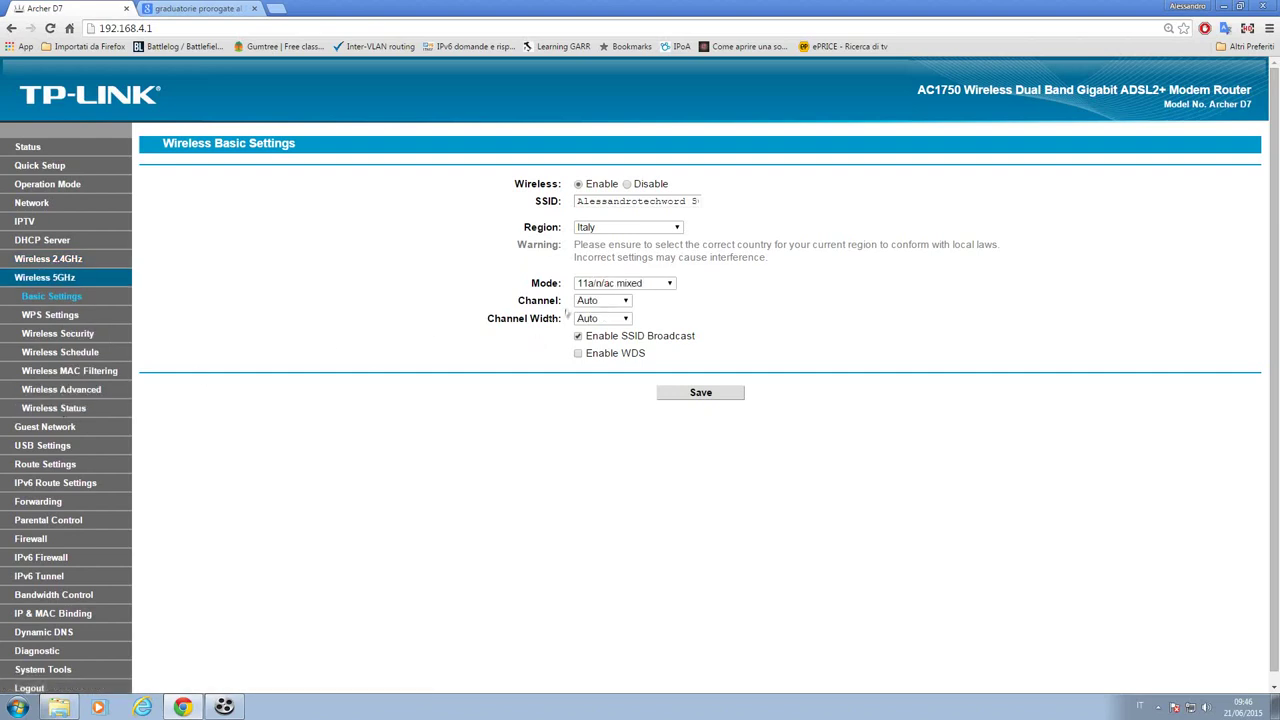
left_click(595, 284)
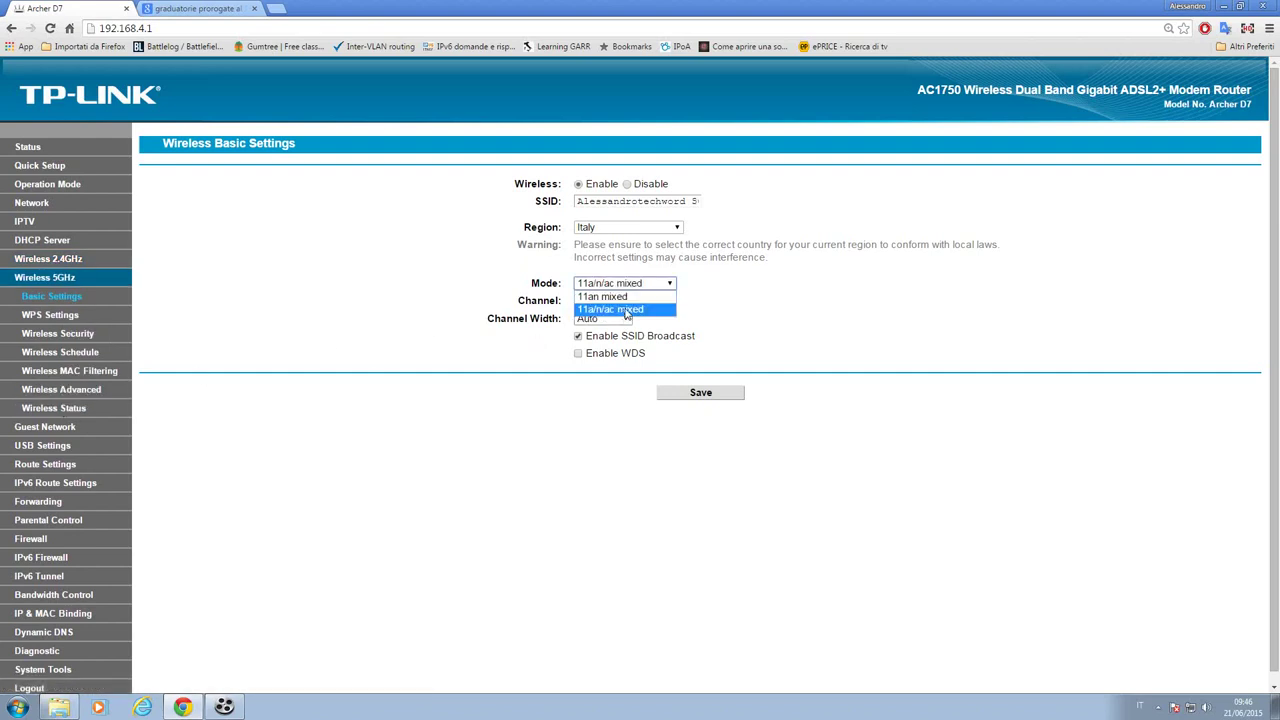
left_click(627, 311)
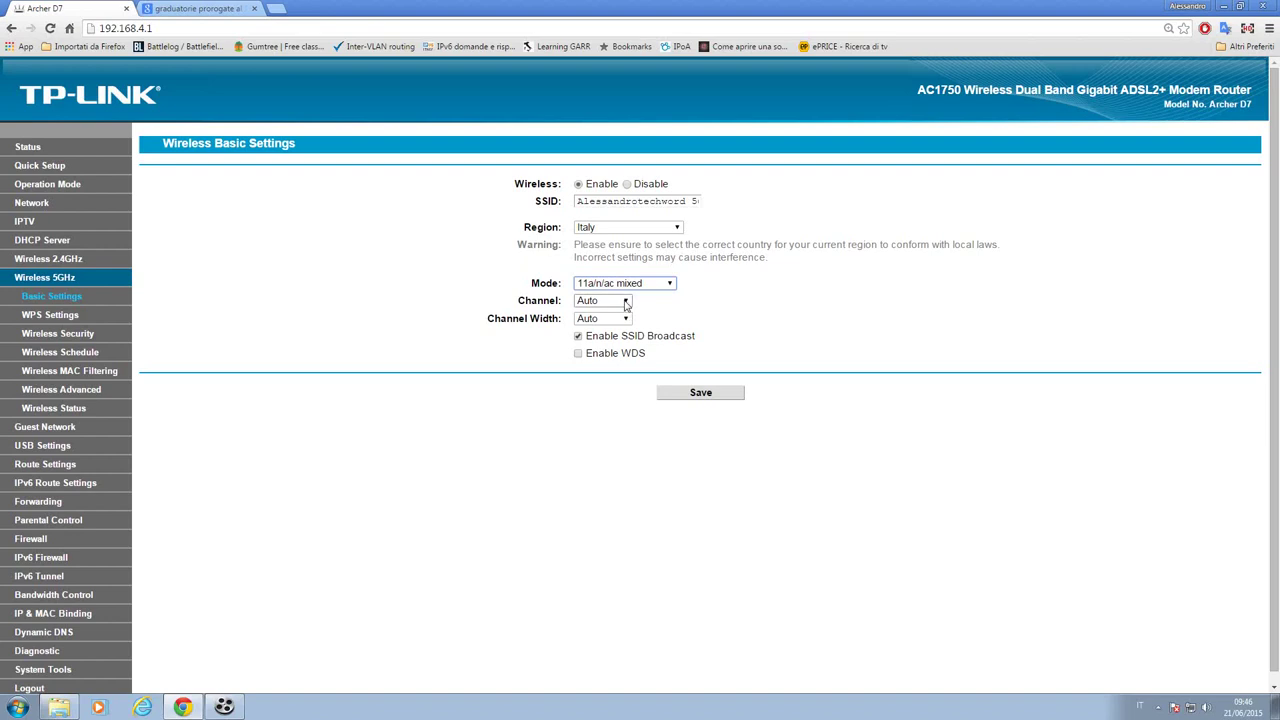
left_click(636, 286)
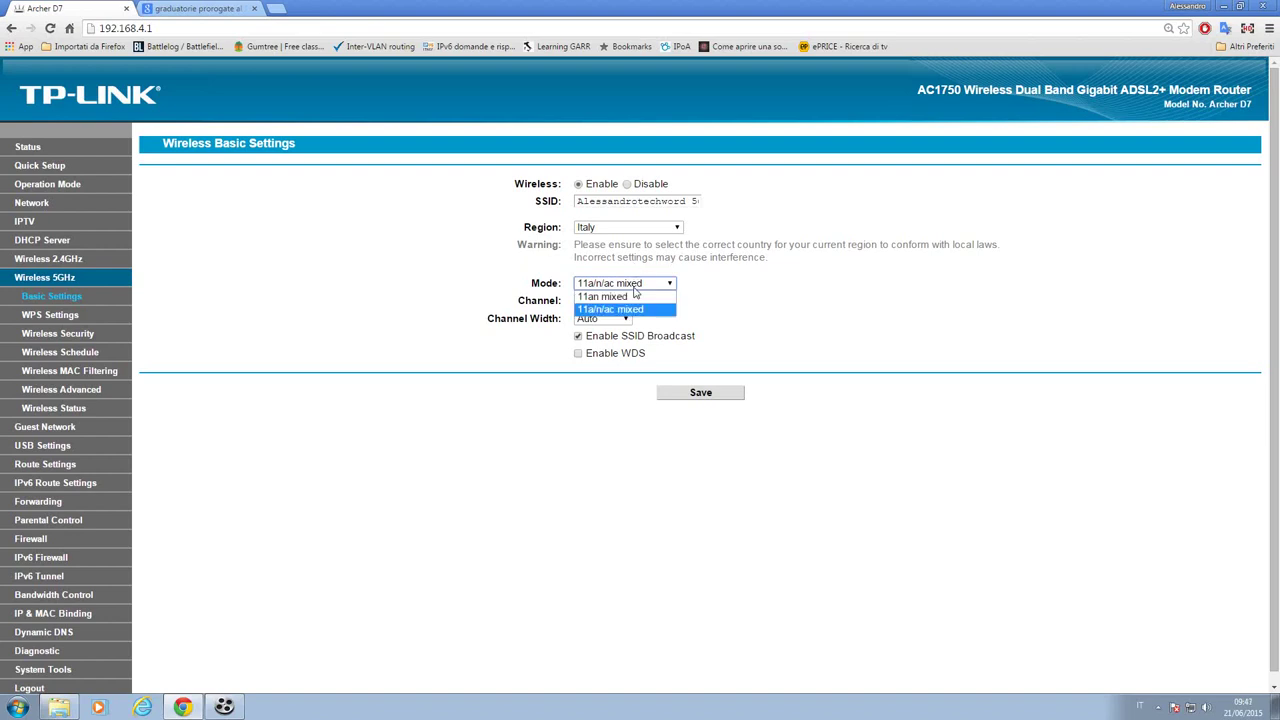
left_click(637, 295)
key("Down")
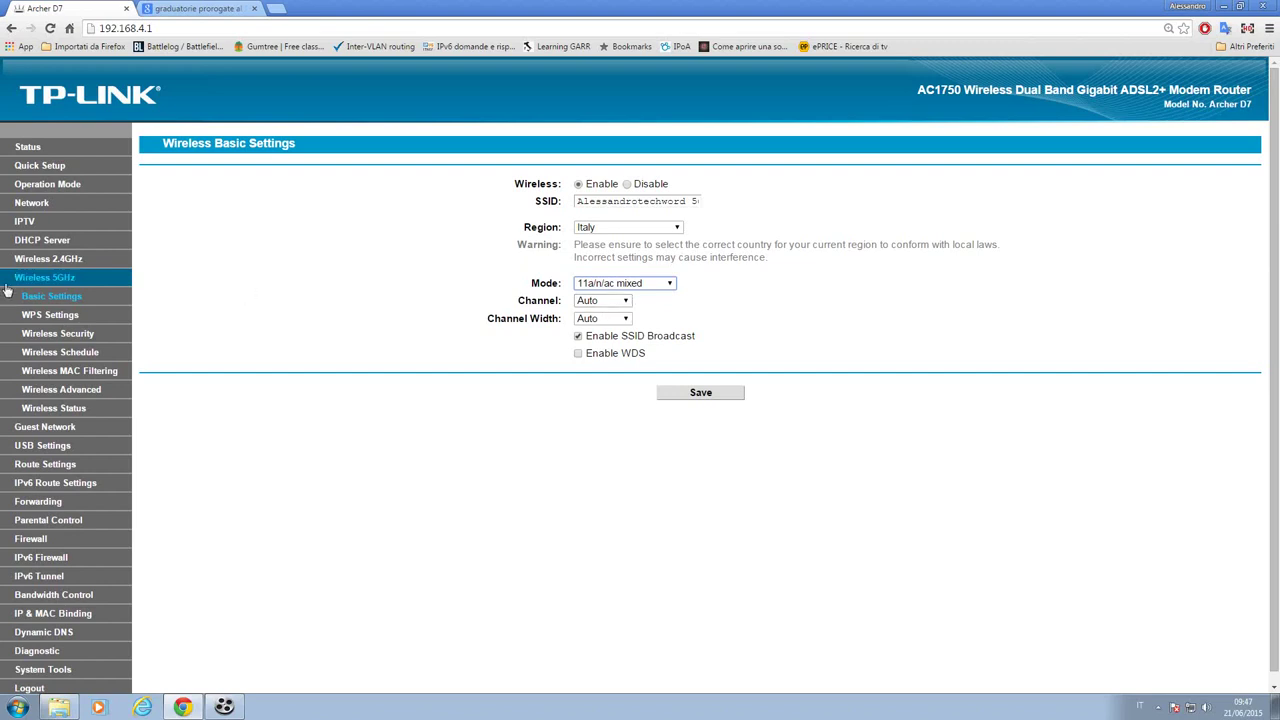
Check the 5 GHz channel list, leaving the channel on Auto, and set the channel width to 80MHZ.
left_click(603, 301)
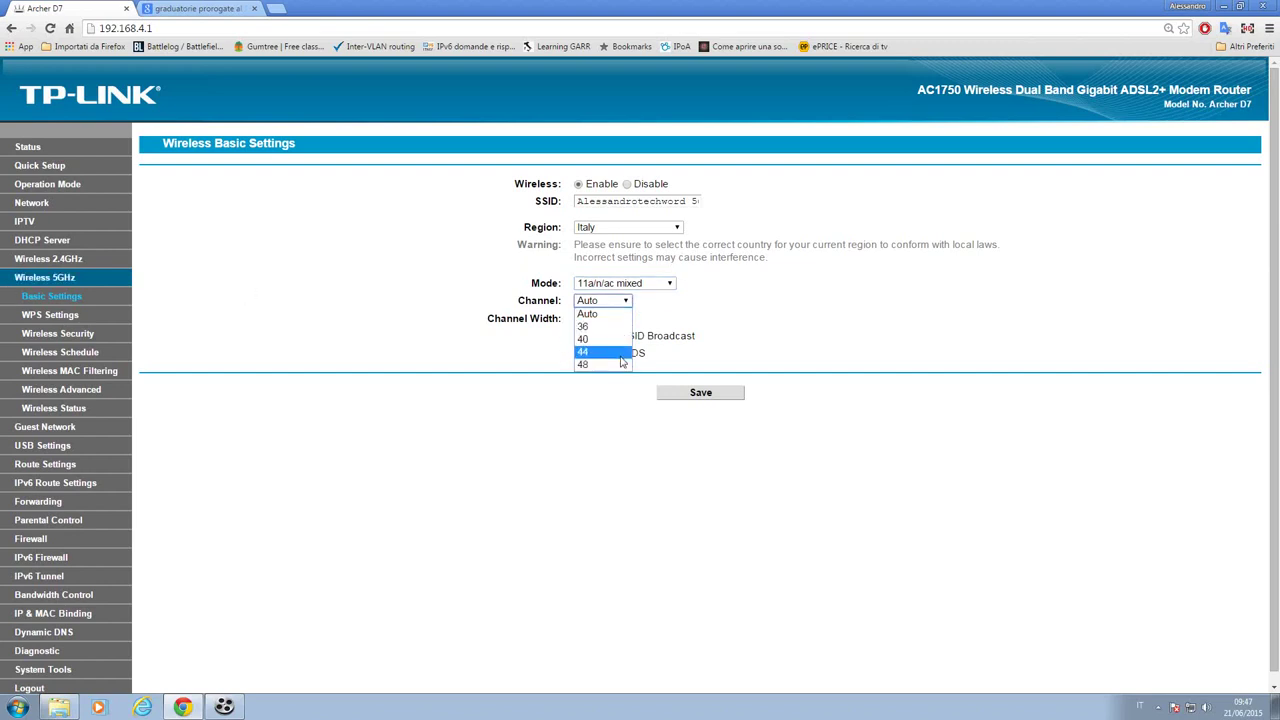
left_click(636, 310)
left_click(622, 318)
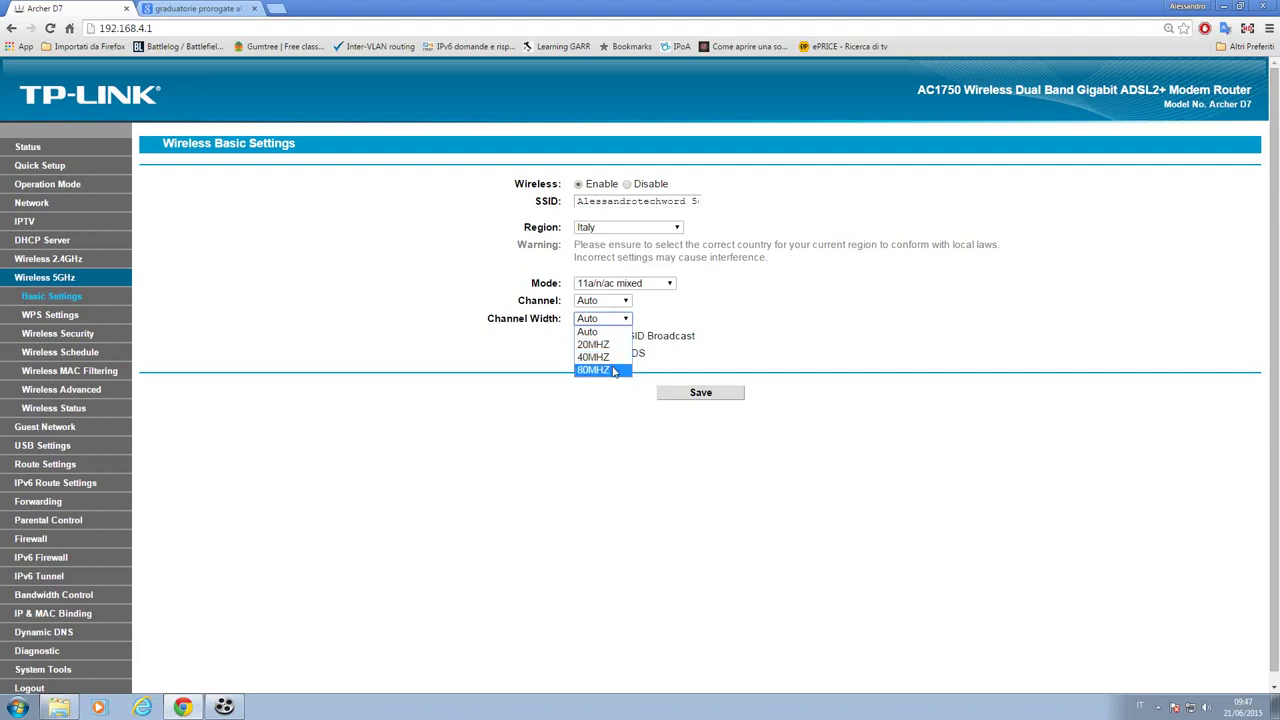
left_click(614, 371)
Review the 5 GHz channel width options and set the channel width back to Auto.
left_click(610, 318)
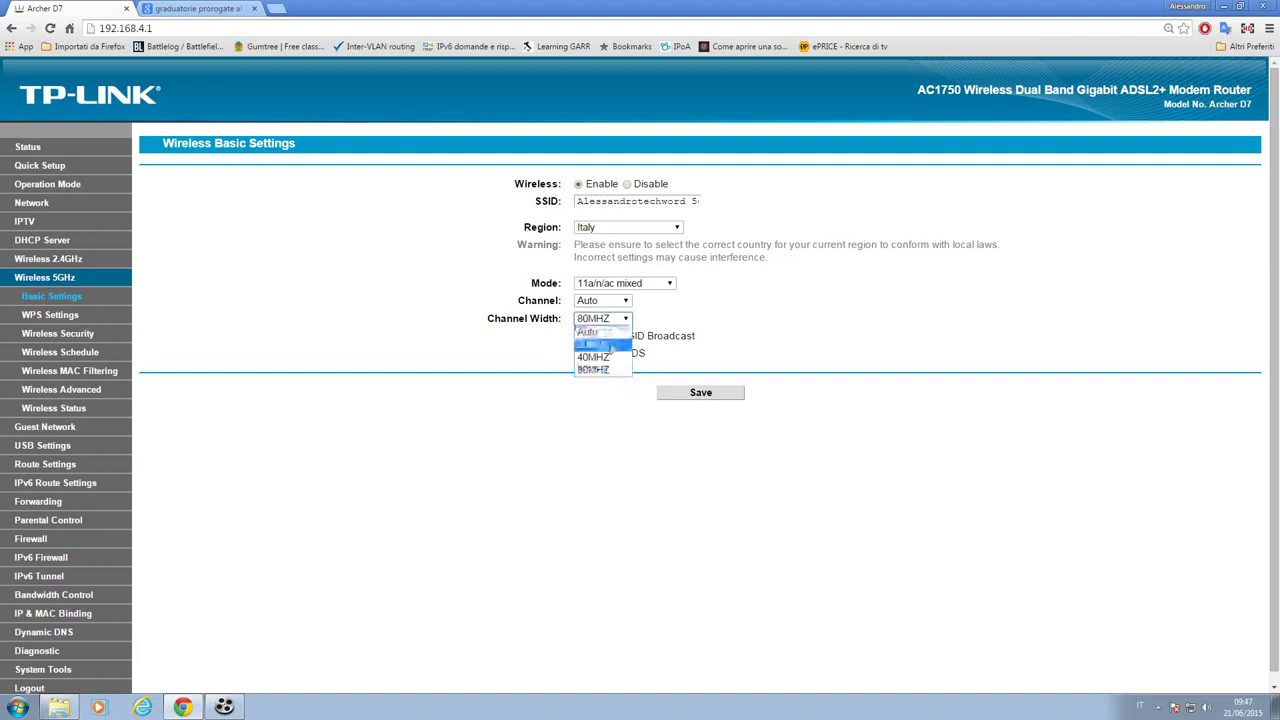
left_click(686, 330)
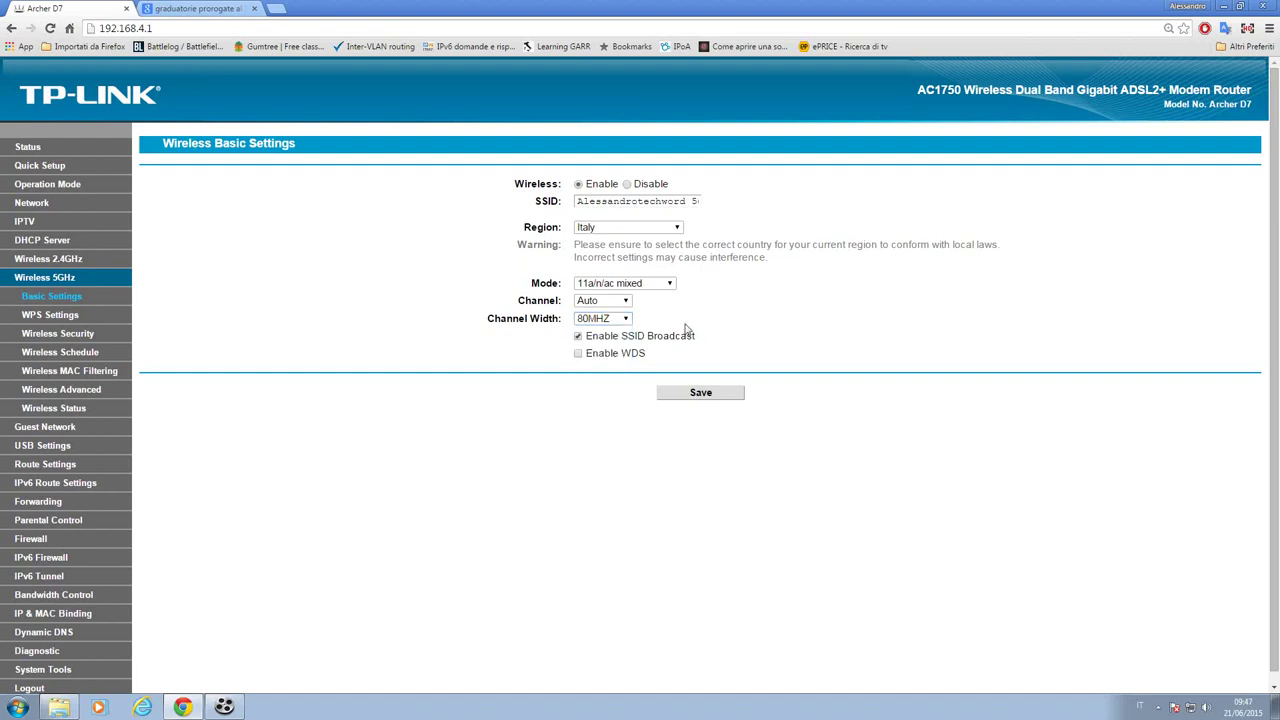
left_click(614, 320)
left_click(612, 332)
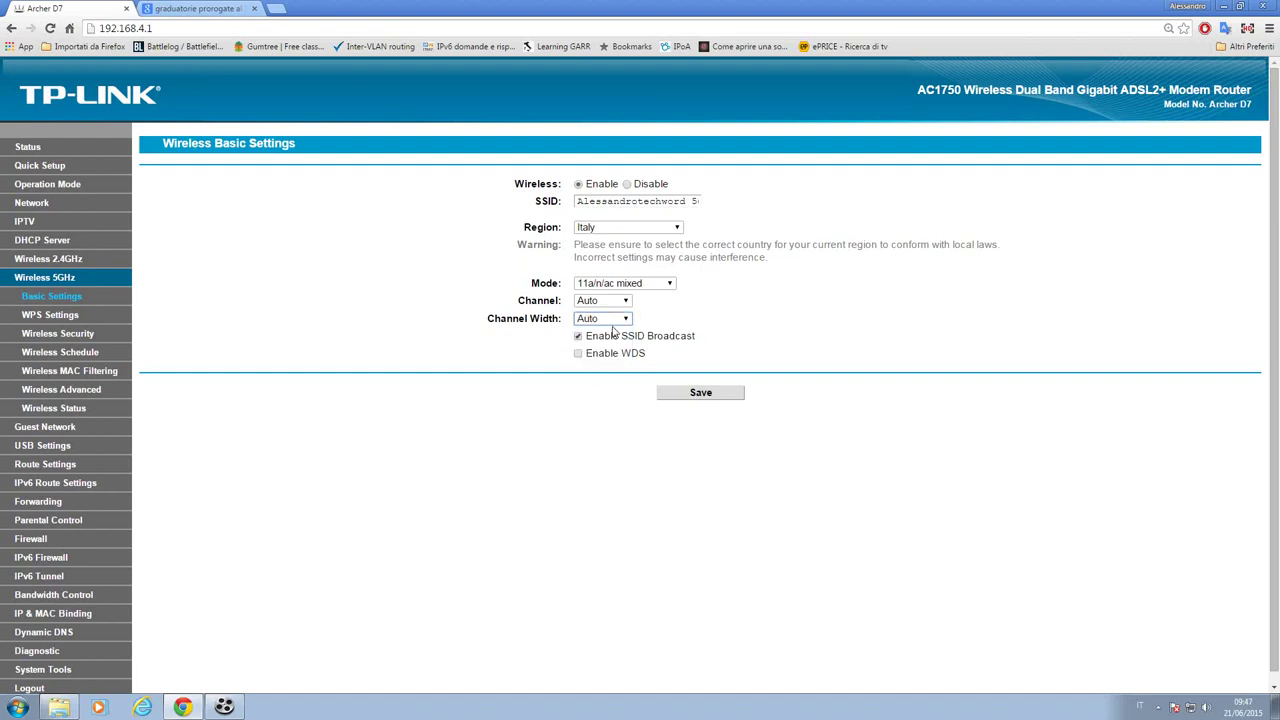